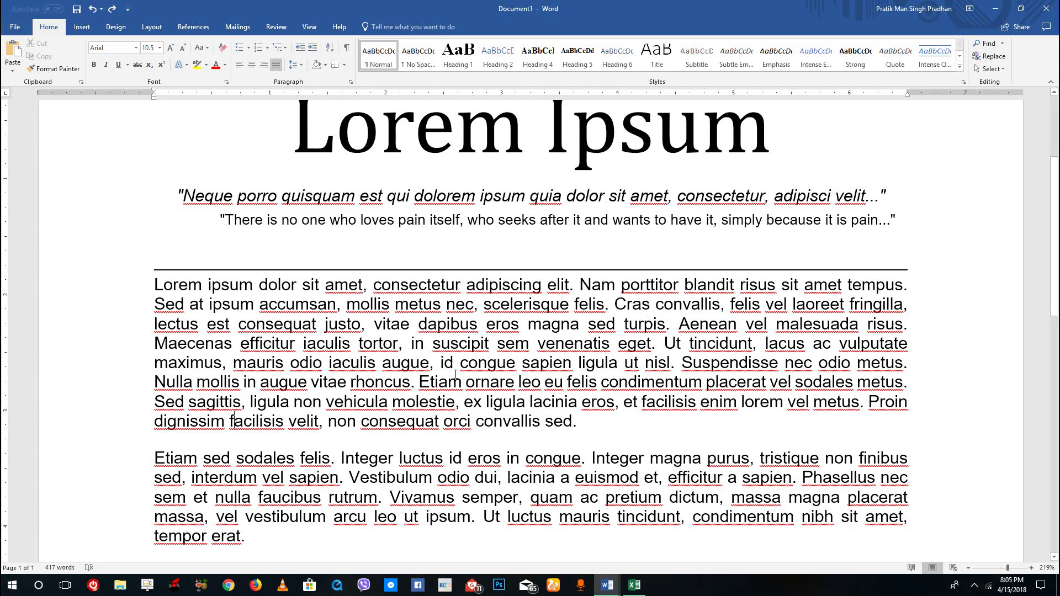
- Select the lorem ipsum body paragraphs and remove the space after each paragraph
scroll(455, 375, "down", 6)
scroll(241, 367, "up", 5)
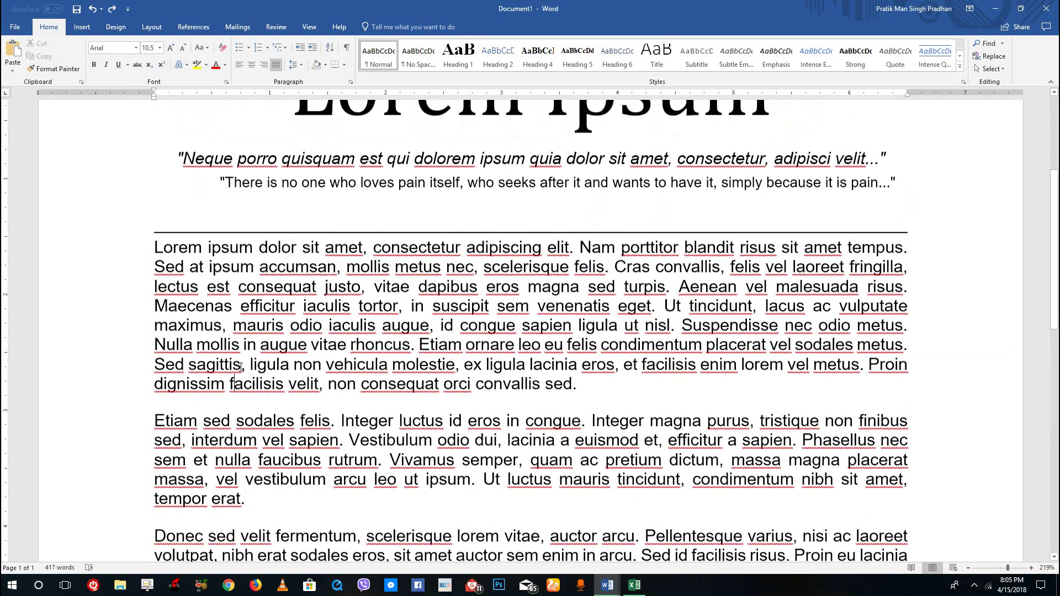
scroll(241, 367, "up", 1)
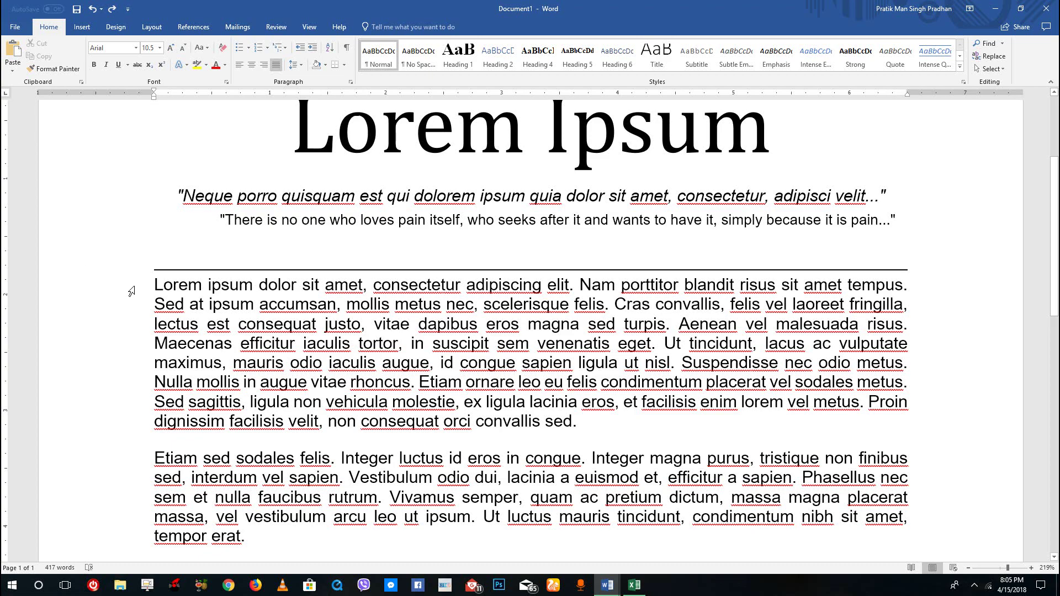
left_click_drag(131, 289, 145, 346)
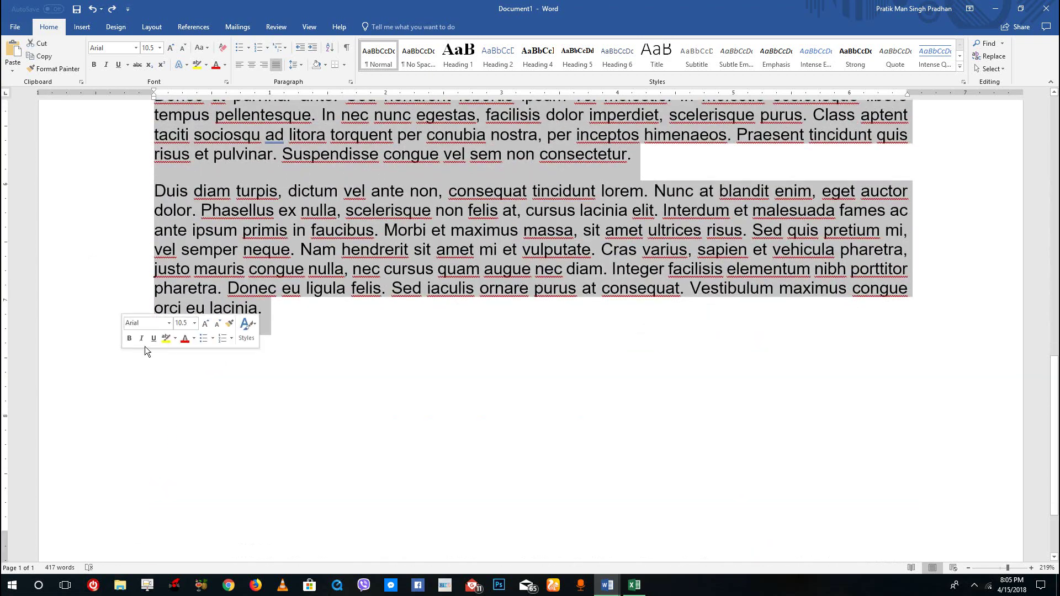
scroll(290, 204, "up", 12)
scroll(297, 144, "down", 2)
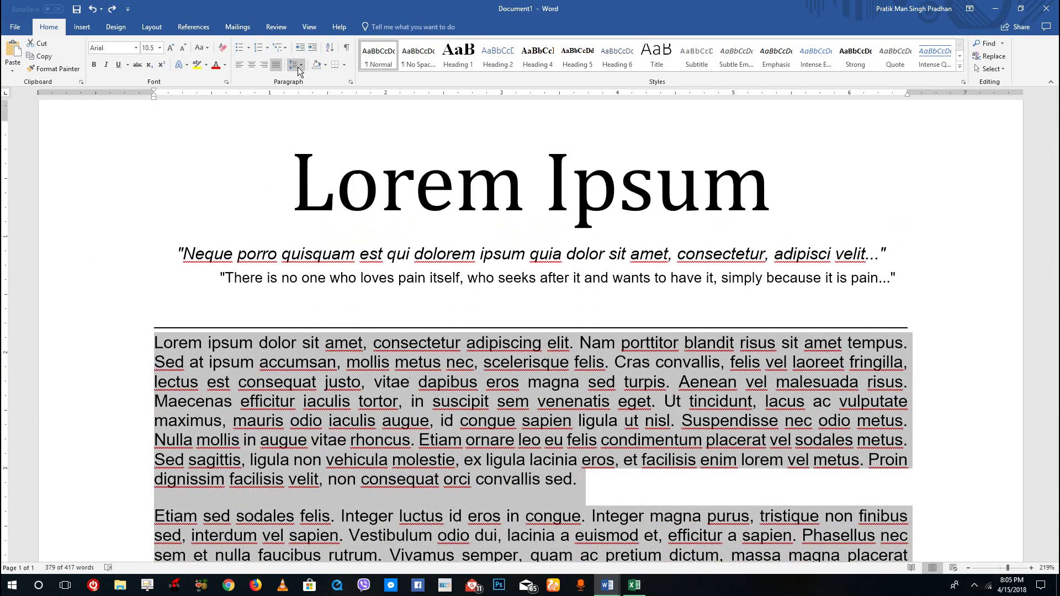
left_click(298, 66)
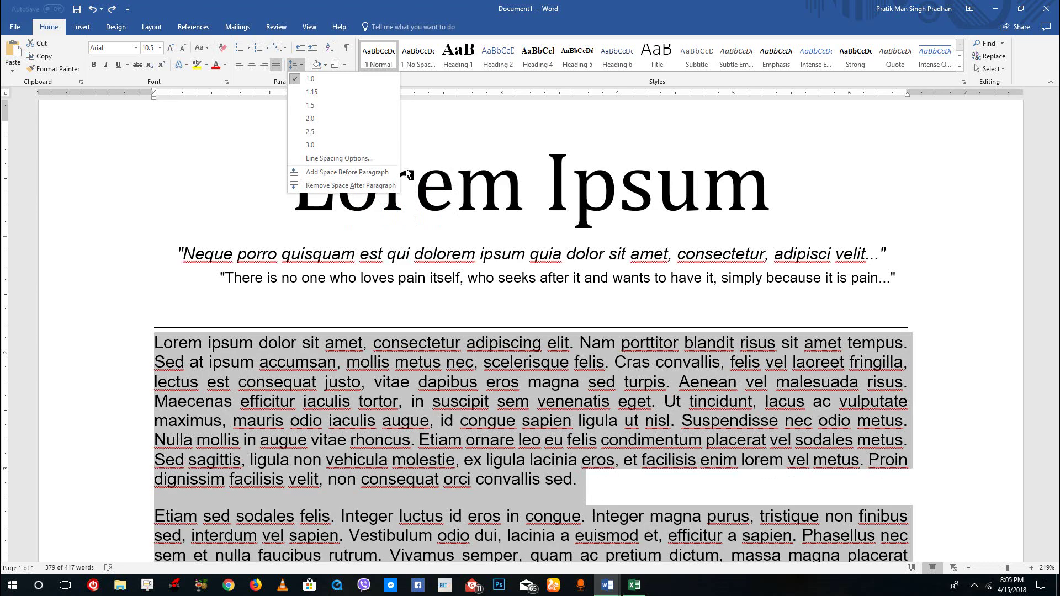
left_click(363, 185)
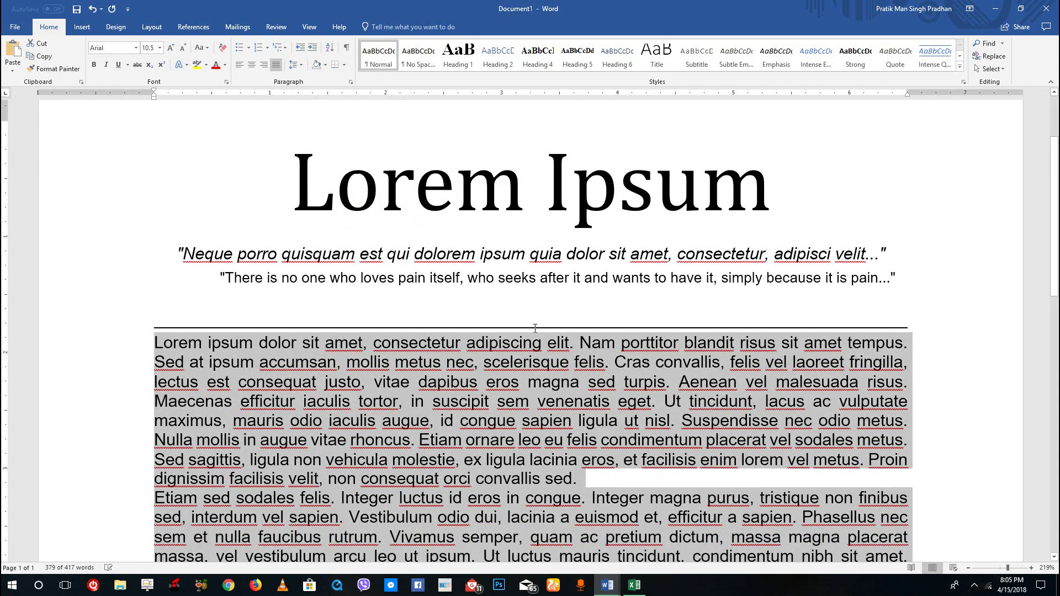
left_click(556, 478)
scroll(559, 476, "down", 2)
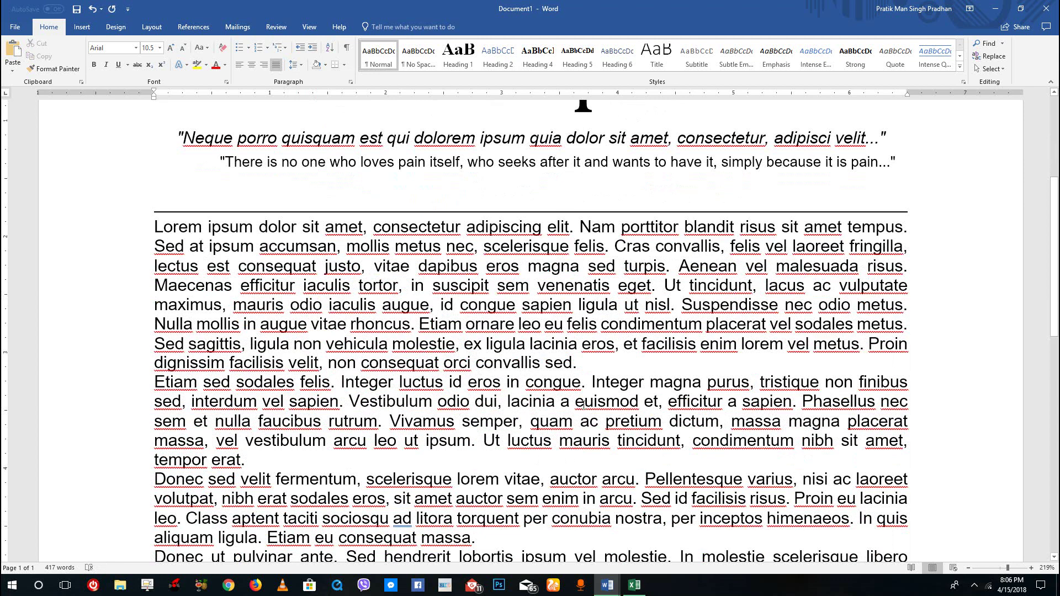
- Append 'xjcb cxhvbhxcvhxcbvhxbchvbxchvbcxhbvxchbvhxcbchbhbv' right after 'convallis sed.' in the first paragraph
left_click(612, 370)
key("Return")
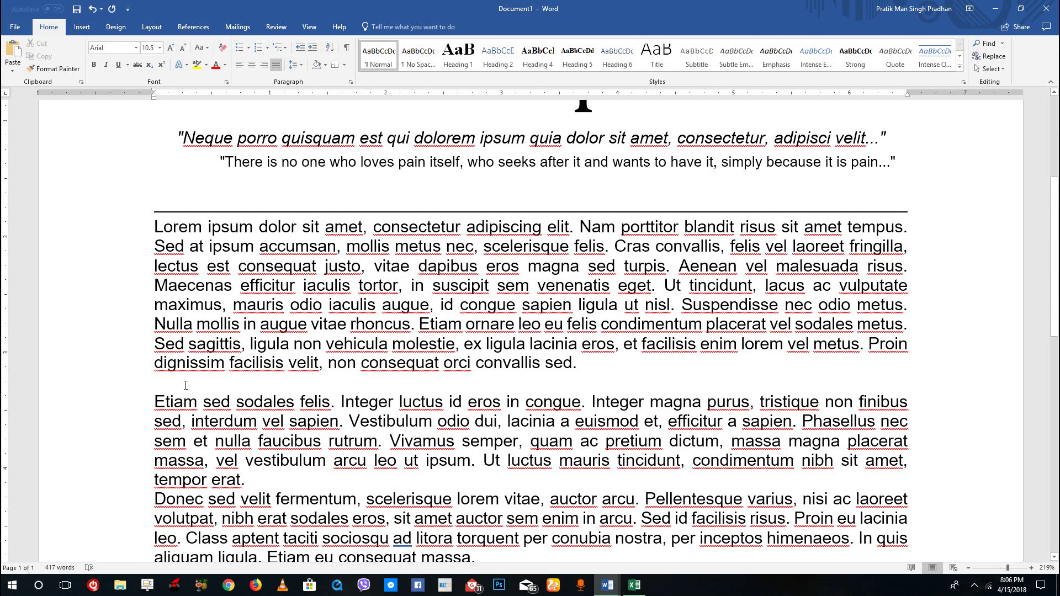
key("BackSpace")
type("xjcb cxhvbhxcvhxcbvhxbchvbxchvbcxhbvxchbvhxcb")
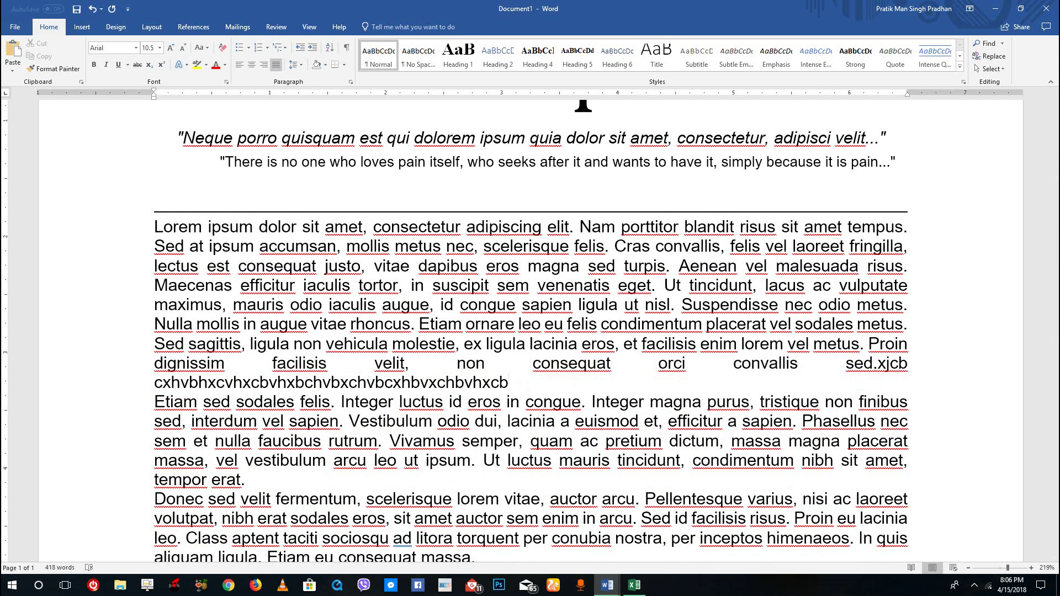
type("chbhbv")
- Add a new line 'sdfjsdbfsdbfhdsbfhdsbhfbhdsbfhsdbfhdsbdfhs' beneath the appended text
key("Return")
type("sdfjsdbfsdbfhdsbfhdsb")
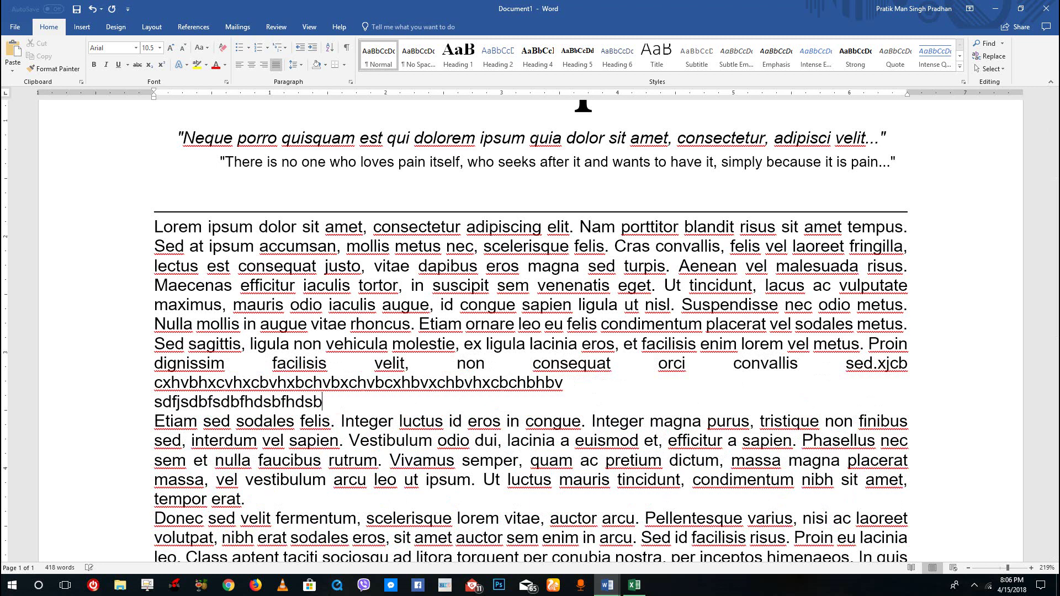
type("hfbhdsbfhsdbfhdsbdfhs")
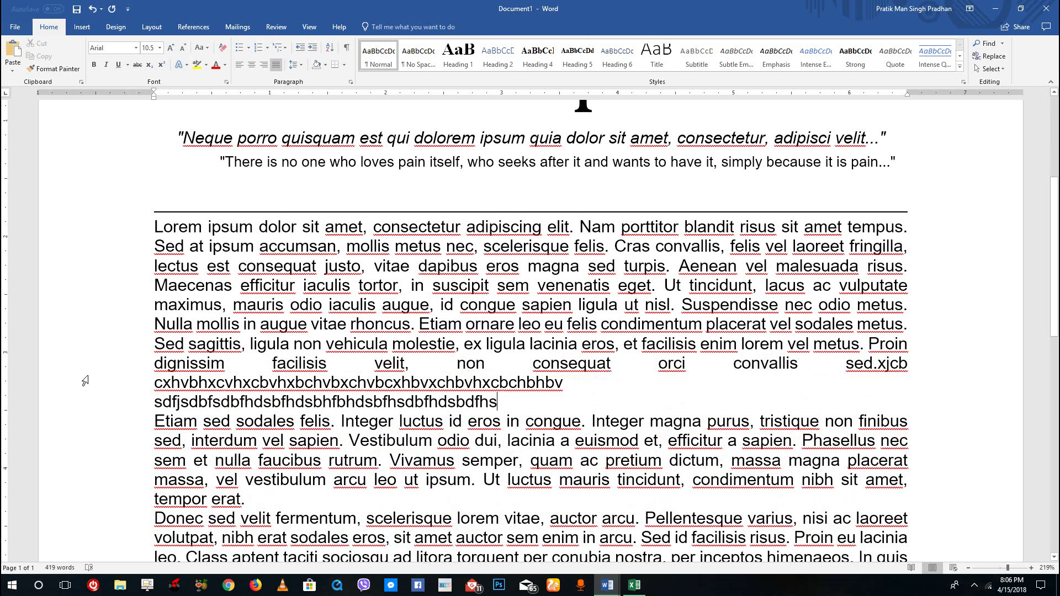
left_click(402, 419)
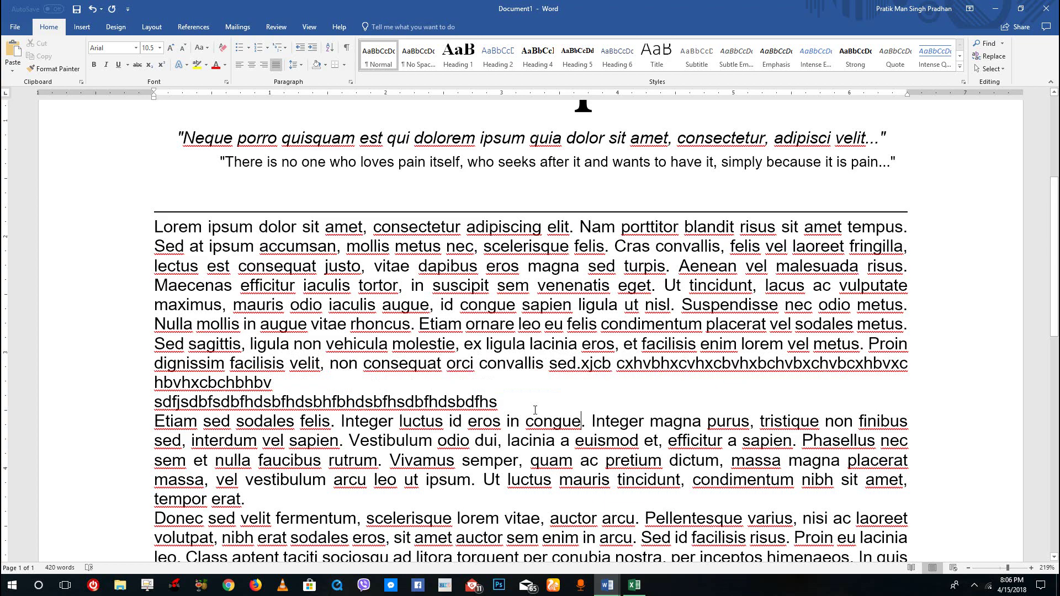
scroll(579, 413, "down", 4)
scroll(136, 206, "up", 5)
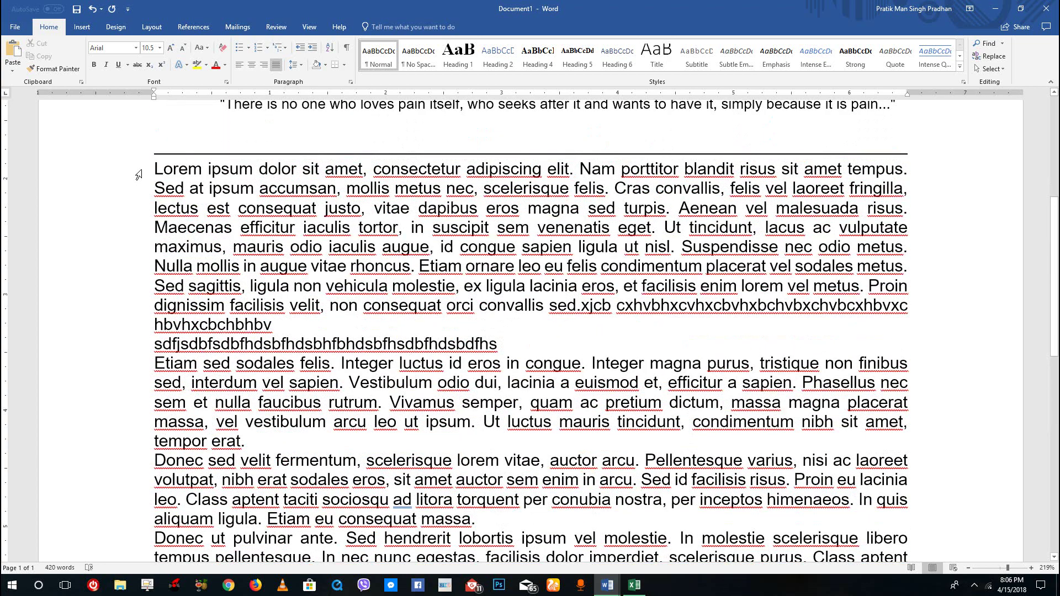
- Select all the body text and add space before each paragraph
left_click_drag(138, 175, 110, 482)
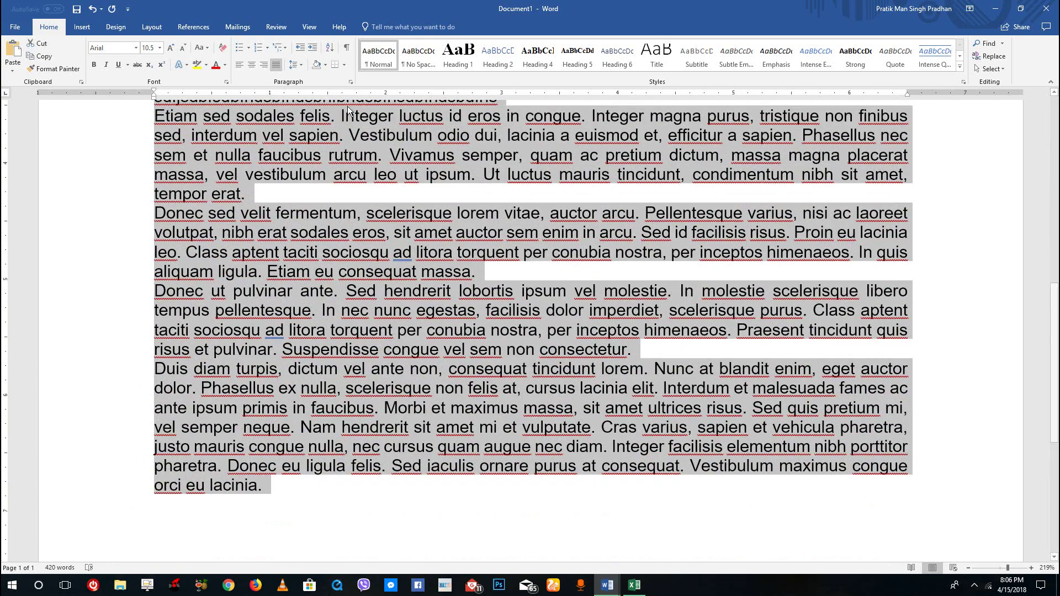
scroll(305, 120, "up", 6)
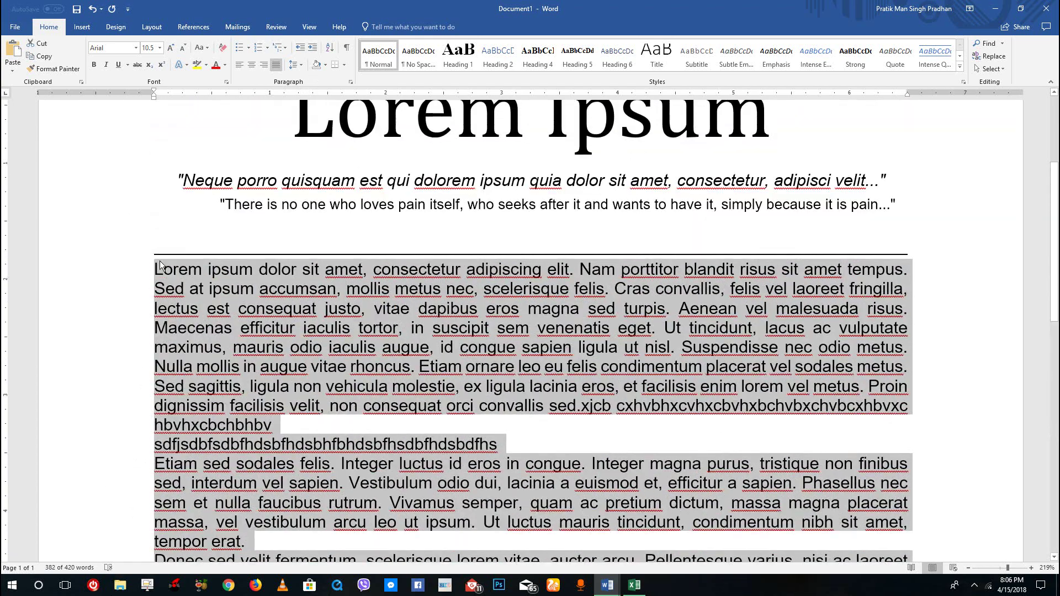
left_click(296, 65)
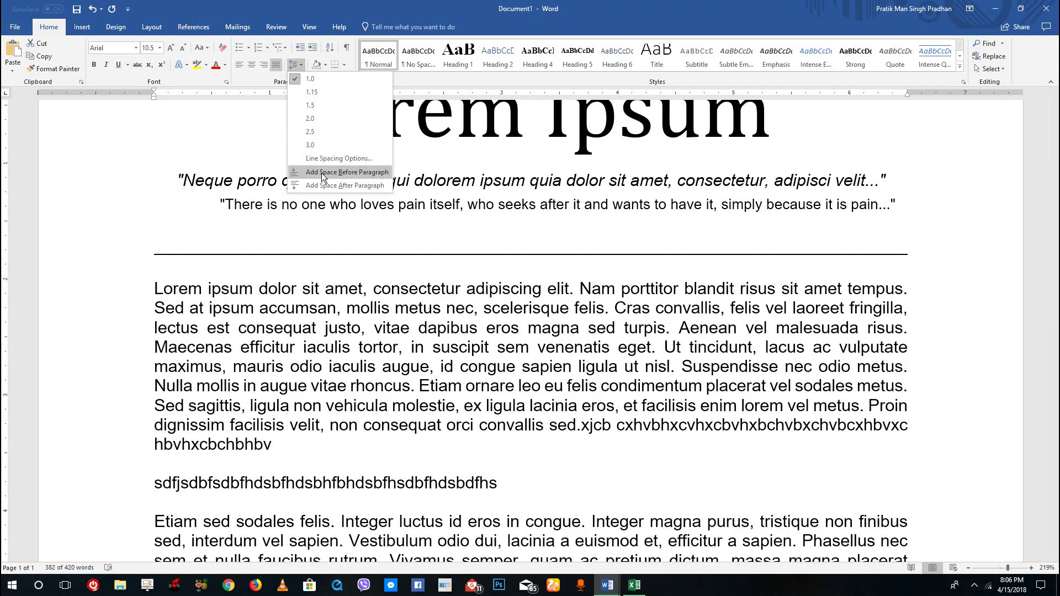
left_click(323, 176)
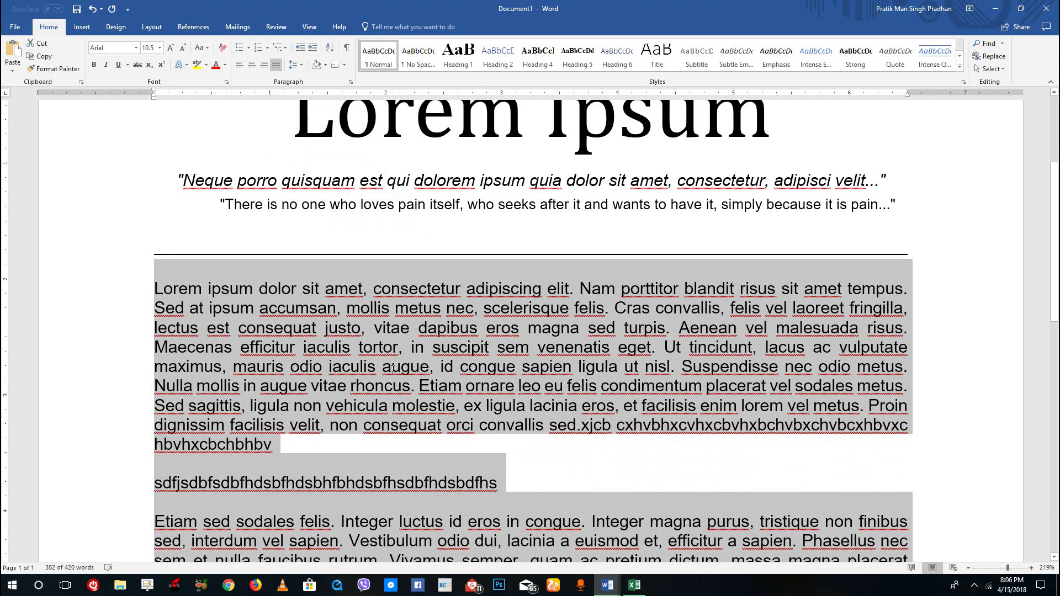
left_click(392, 368)
- Scroll through the body text to review the new paragraph gaps
left_click(154, 276)
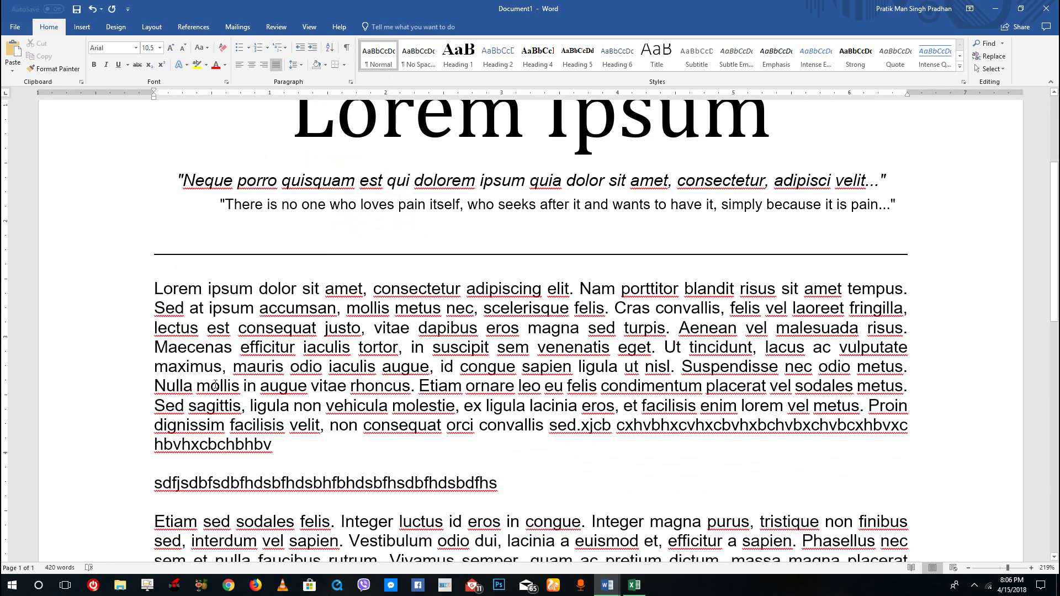
scroll(216, 385, "down", 2)
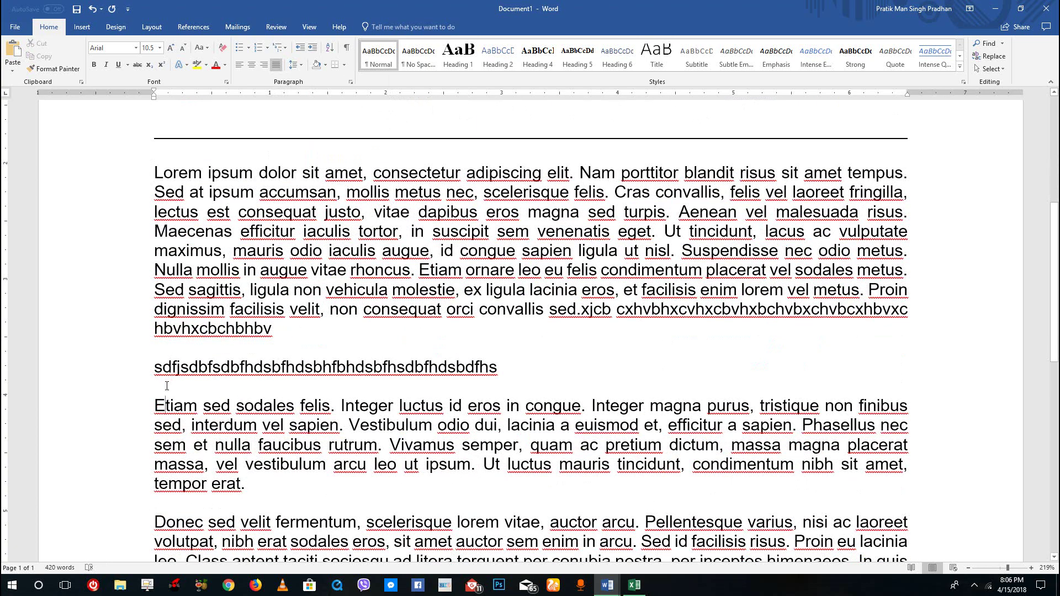
scroll(167, 385, "down", 4)
left_click(193, 289)
scroll(211, 376, "up", 1)
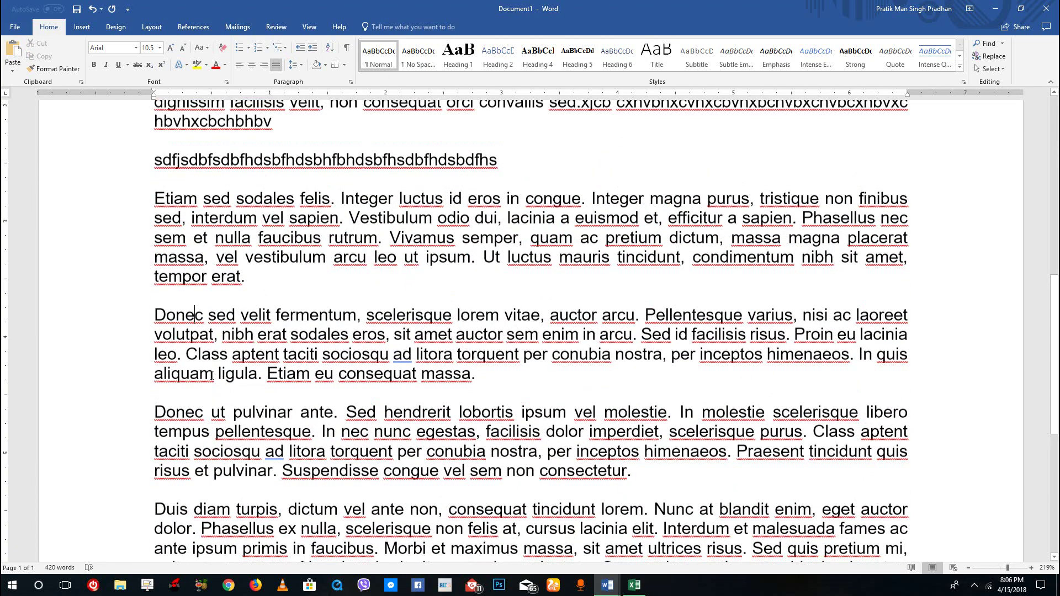
scroll(211, 375, "down", 6)
scroll(212, 376, "up", 14)
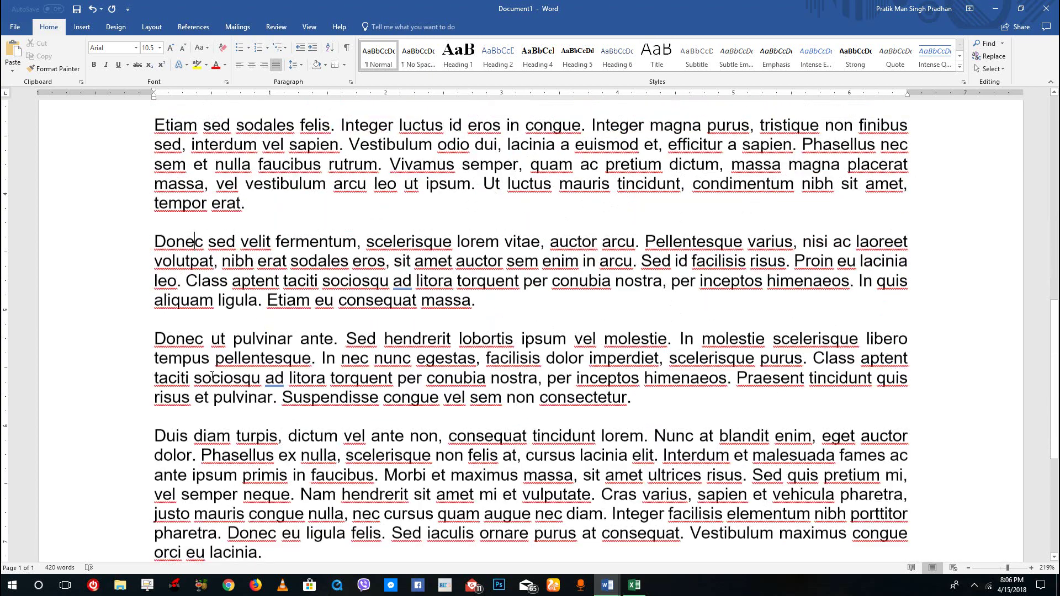
scroll(215, 371, "down", 4)
scroll(216, 372, "up", 1)
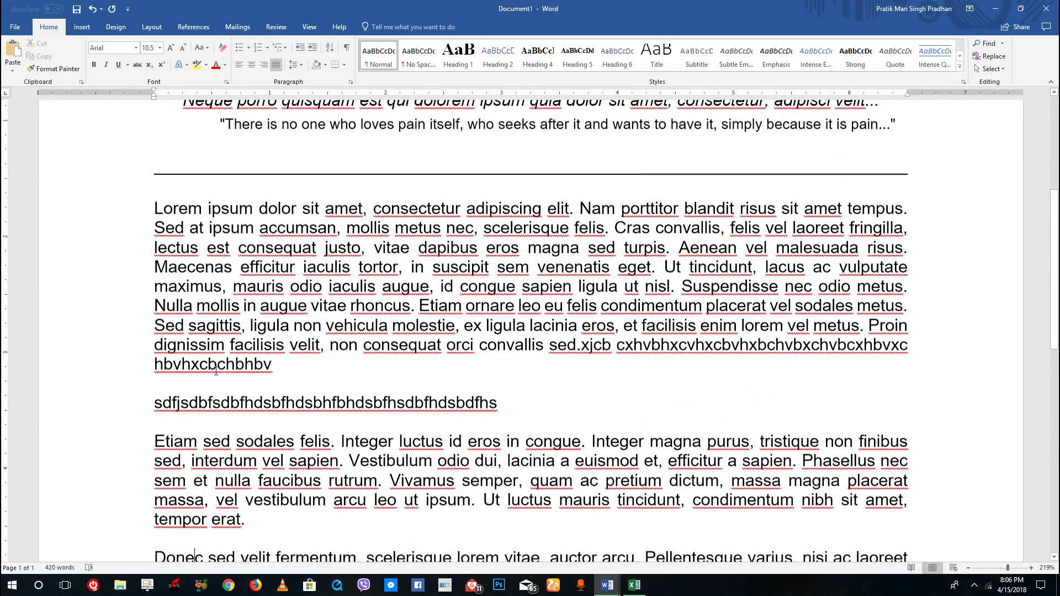
scroll(290, 439, "down", 10)
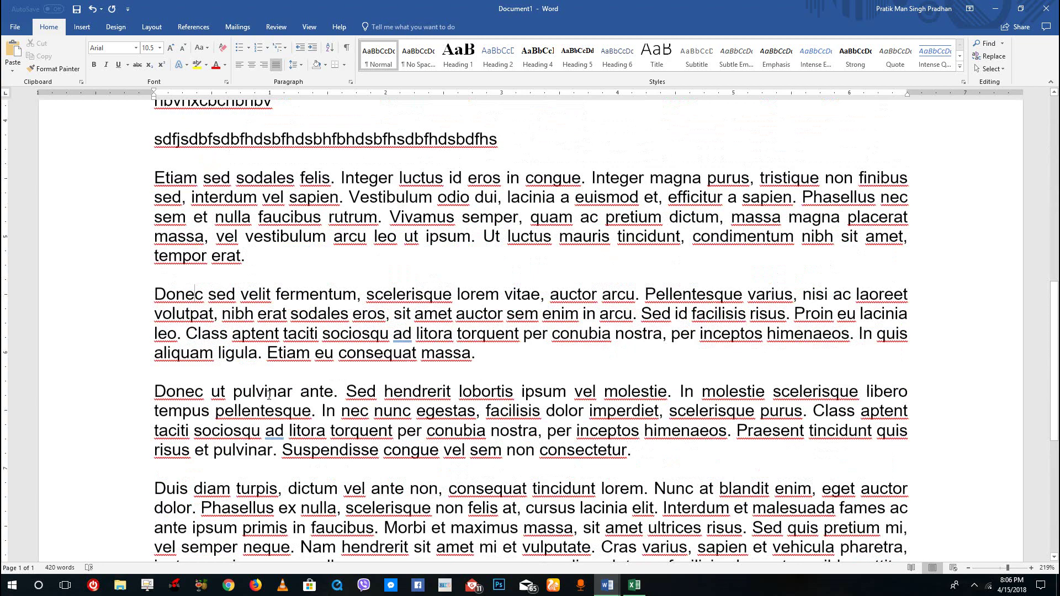
scroll(268, 395, "up", 11)
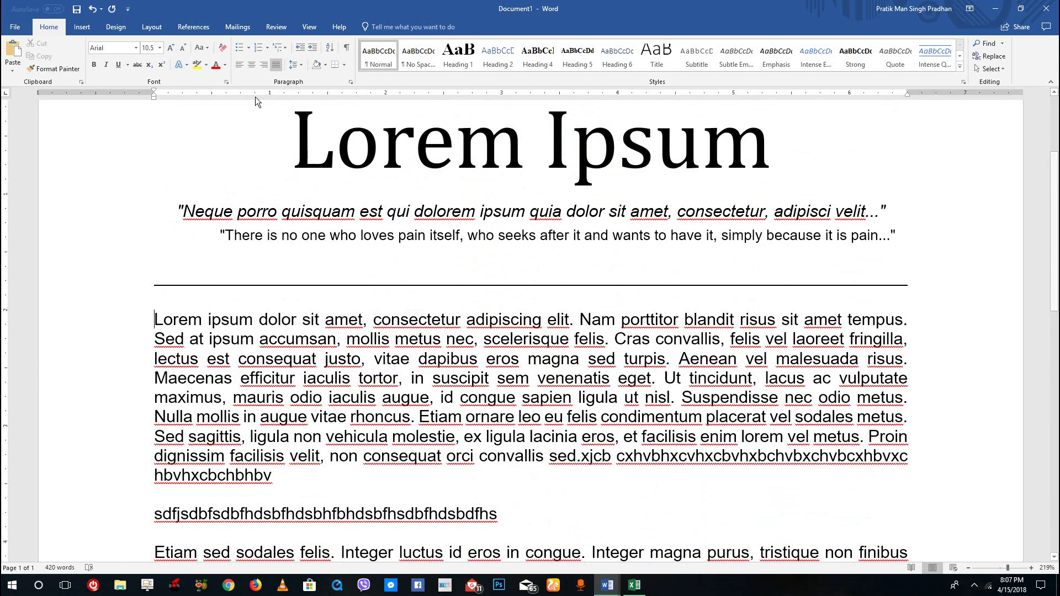
- Close an unused spacing menu, select from 'Lorem' to the end, and reopen Line Spacing
left_click(293, 65)
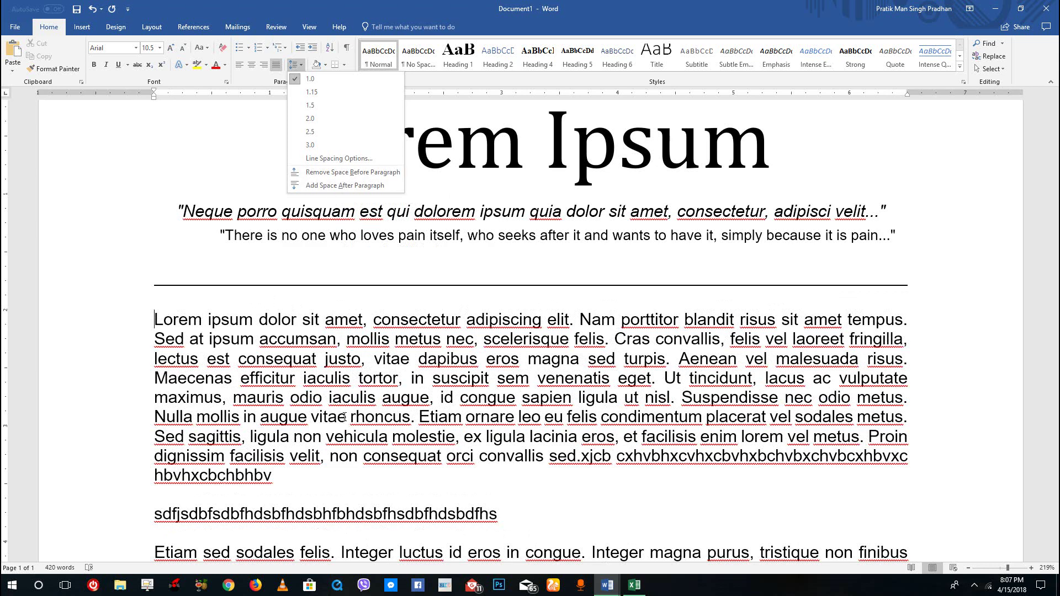
scroll(349, 343, "down", 3)
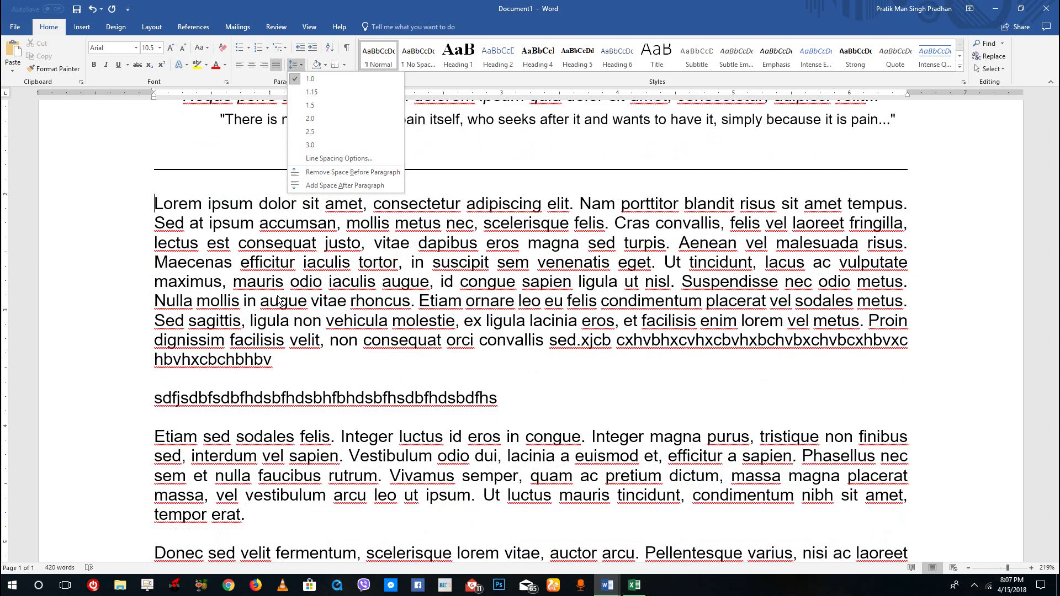
left_click(138, 216)
left_click_drag(143, 211, 175, 455)
scroll(232, 249, "up", 8)
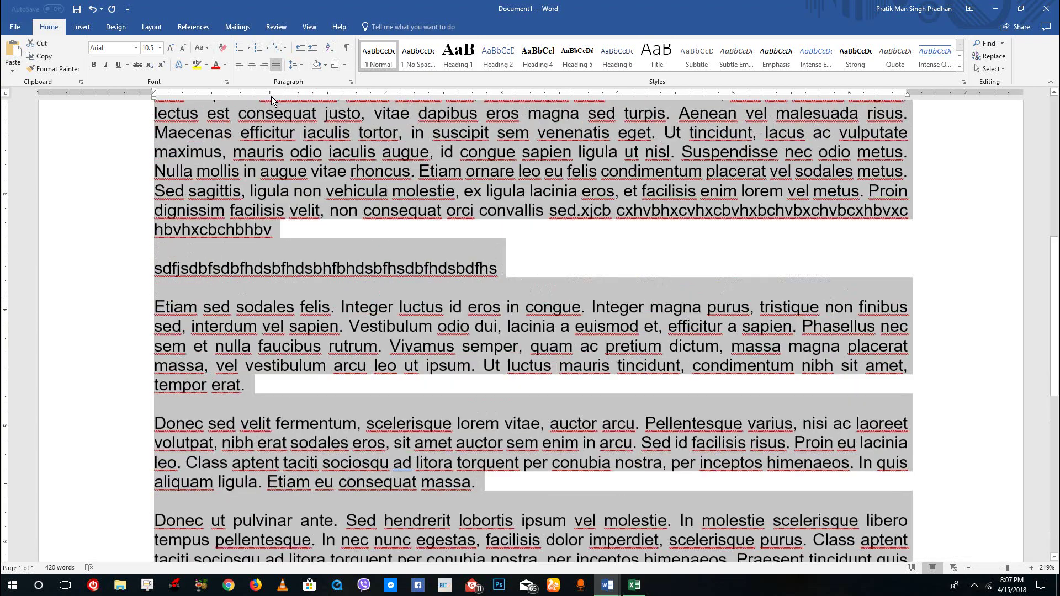
left_click(300, 66)
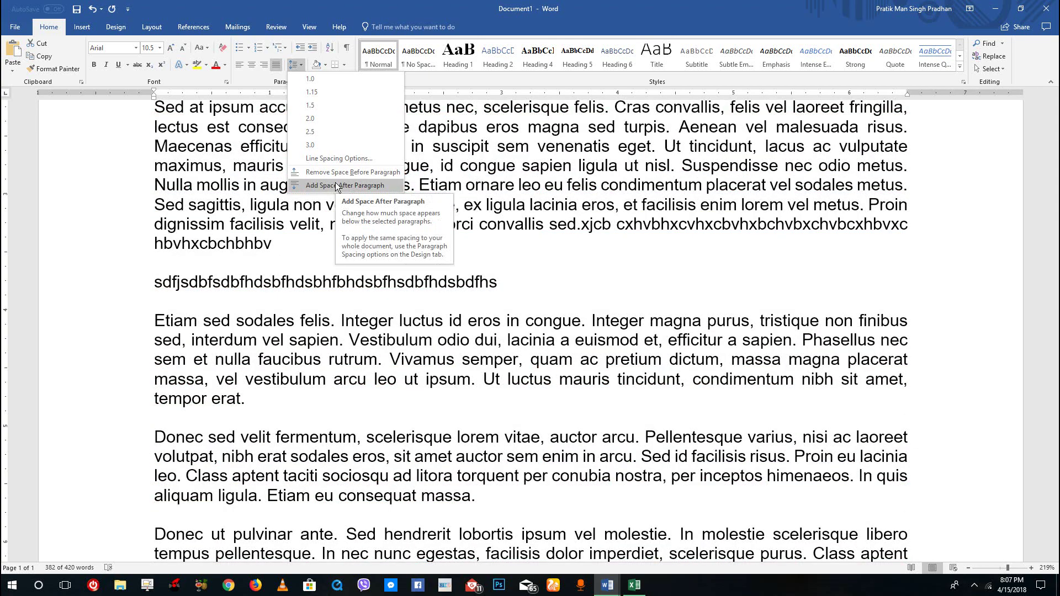
scroll(241, 244, "up", 6)
scroll(327, 236, "down", 4)
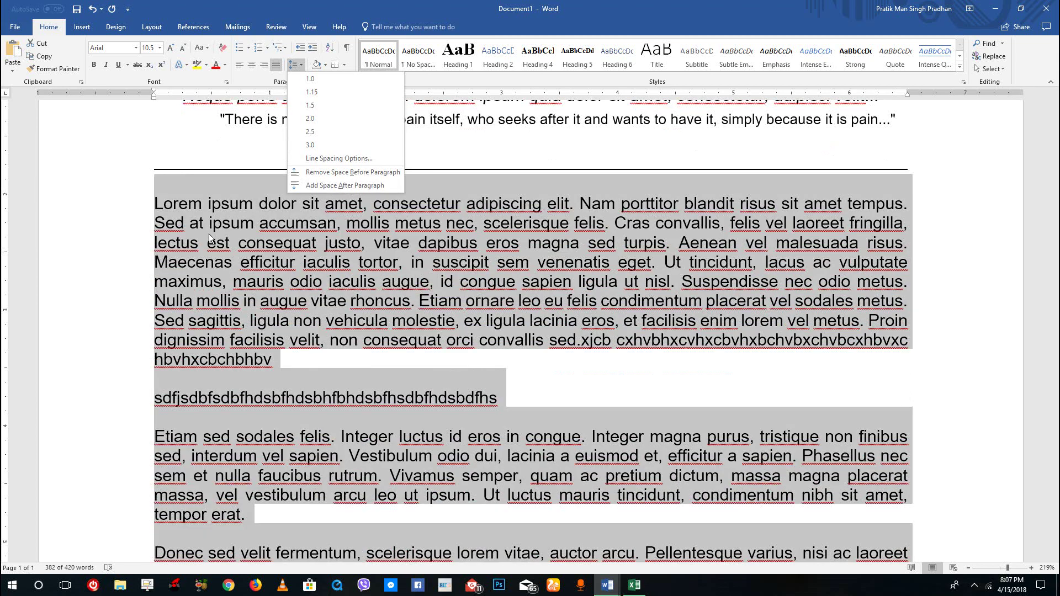
left_click(208, 234)
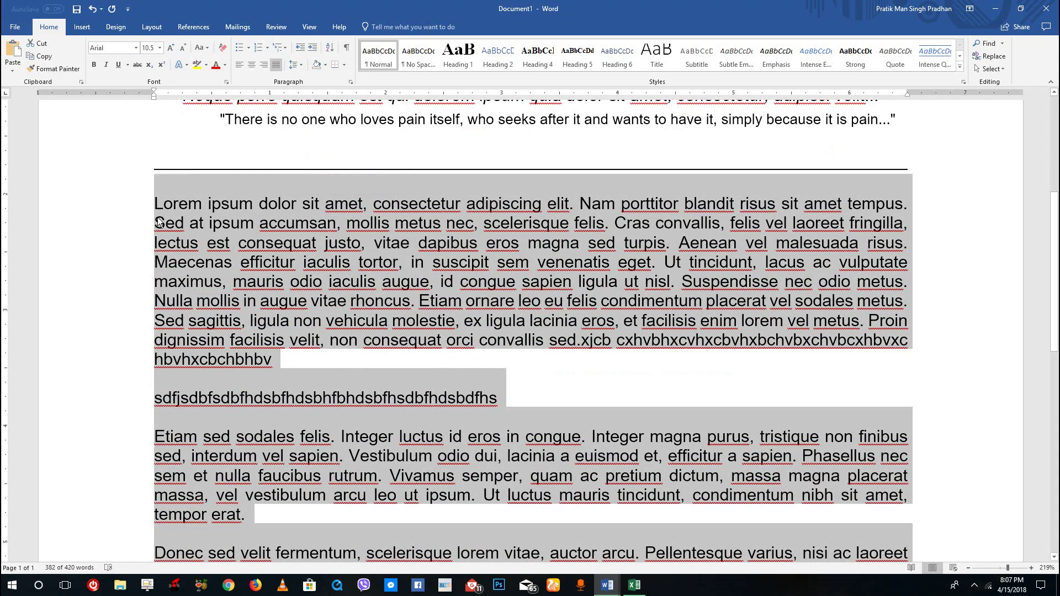
left_click(156, 218)
left_click(294, 64)
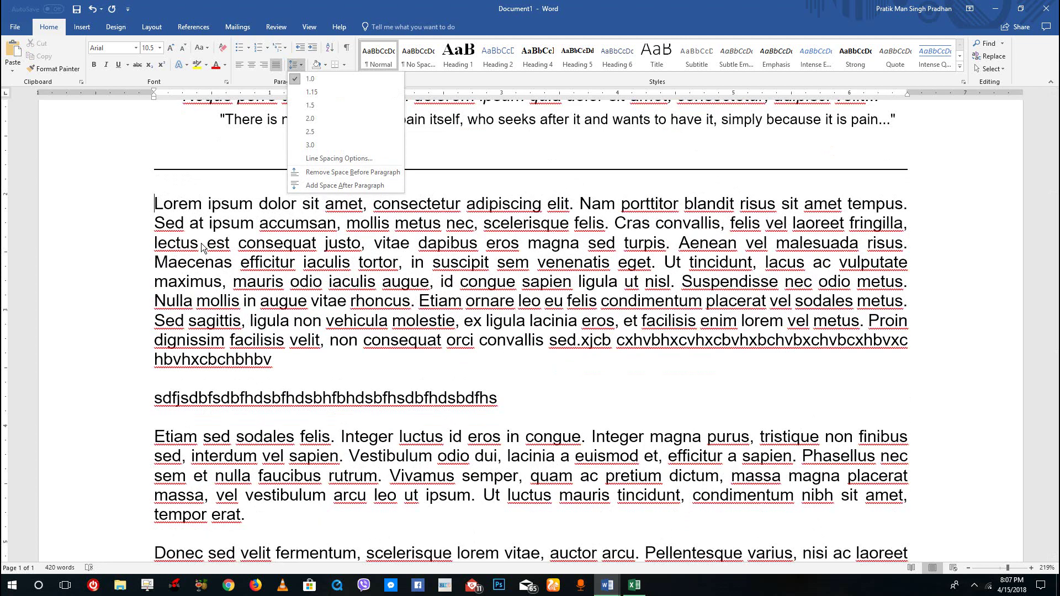
left_click(297, 346)
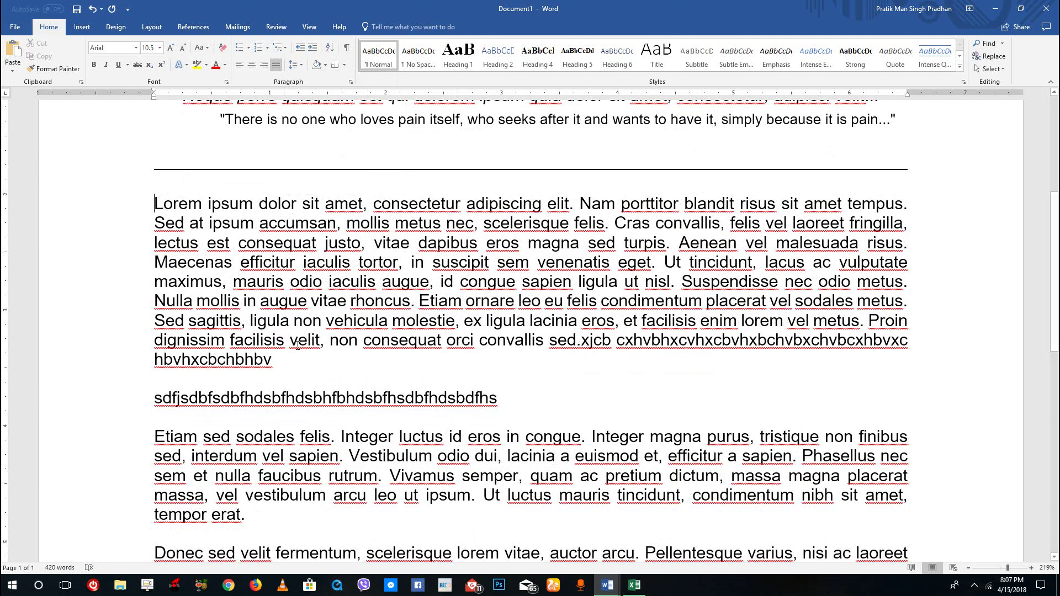
left_click(294, 65)
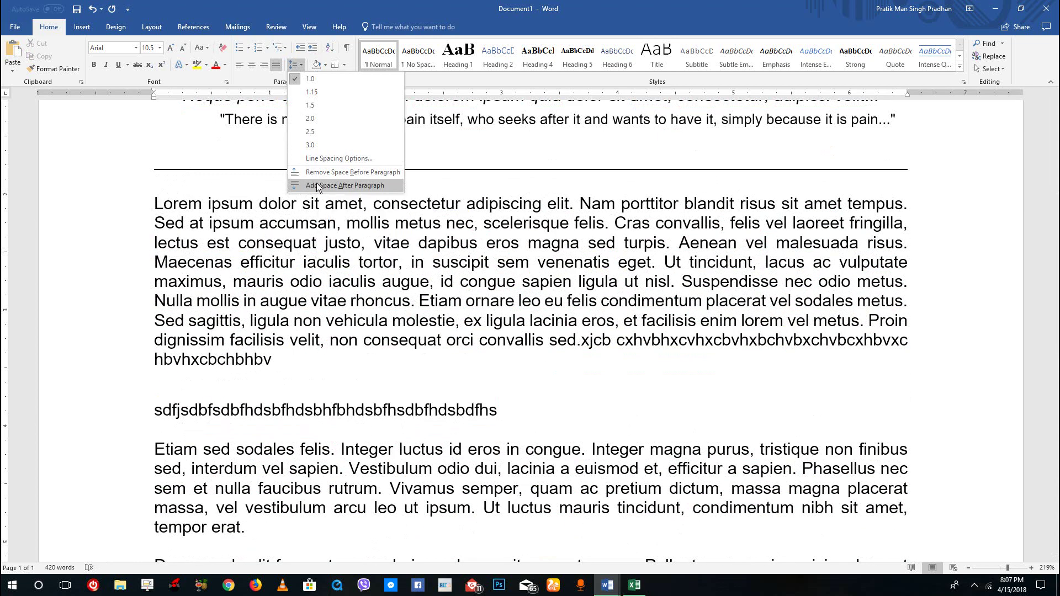
left_click(316, 185)
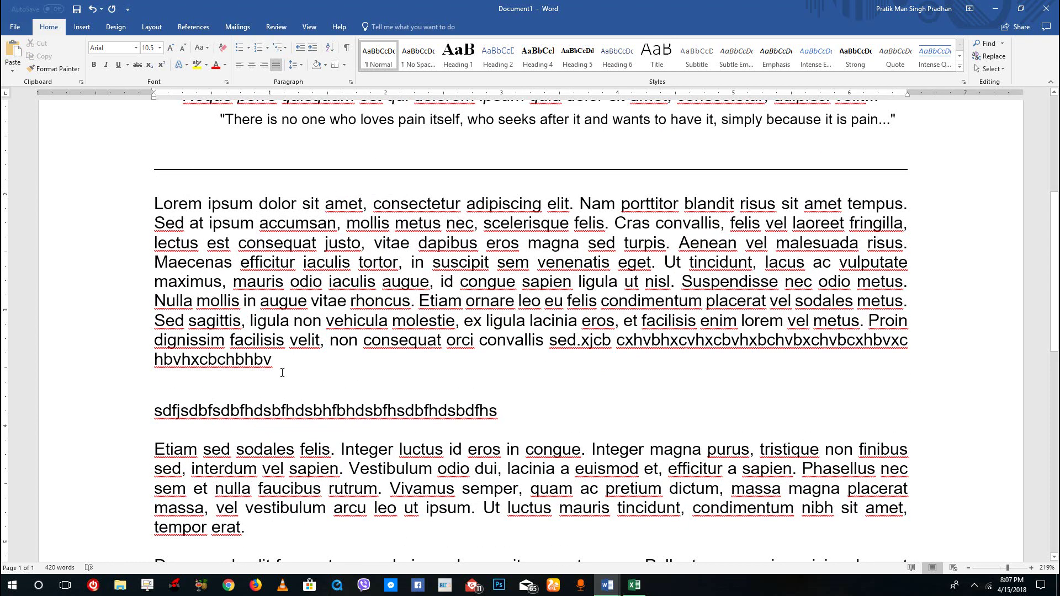
left_click(301, 65)
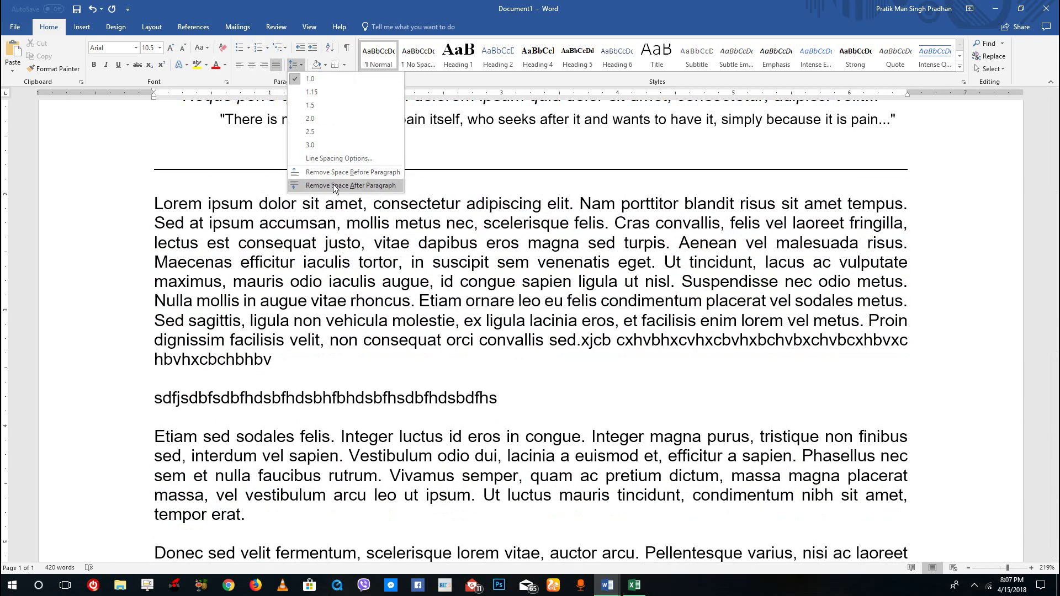
left_click(333, 185)
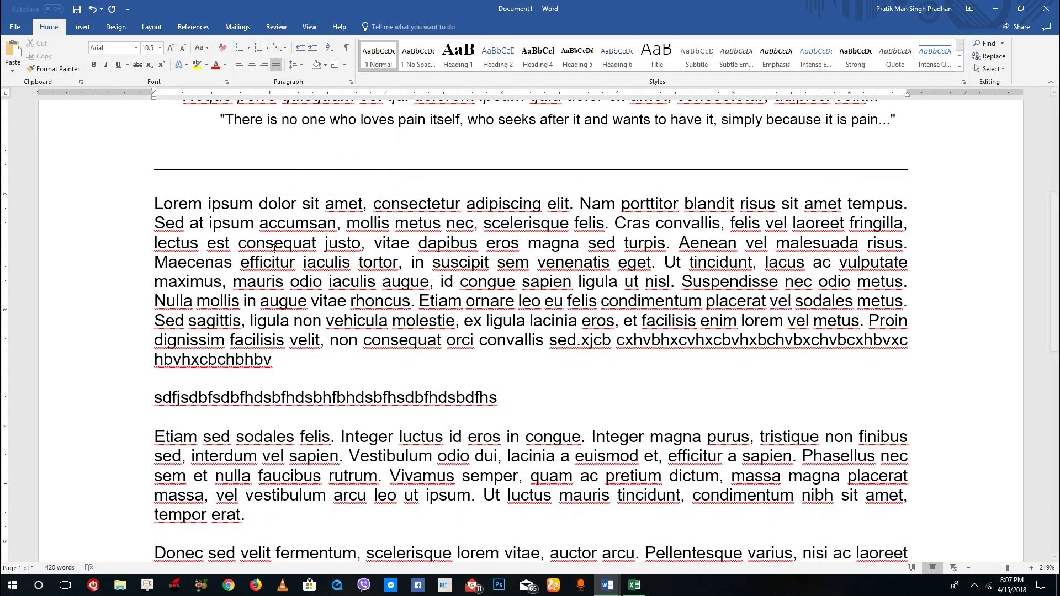
- Select from 'Lorem ipsum' through the Duis paragraph and bring up the Line Spacing menu
scroll(171, 219, "down", 6)
scroll(171, 219, "up", 6)
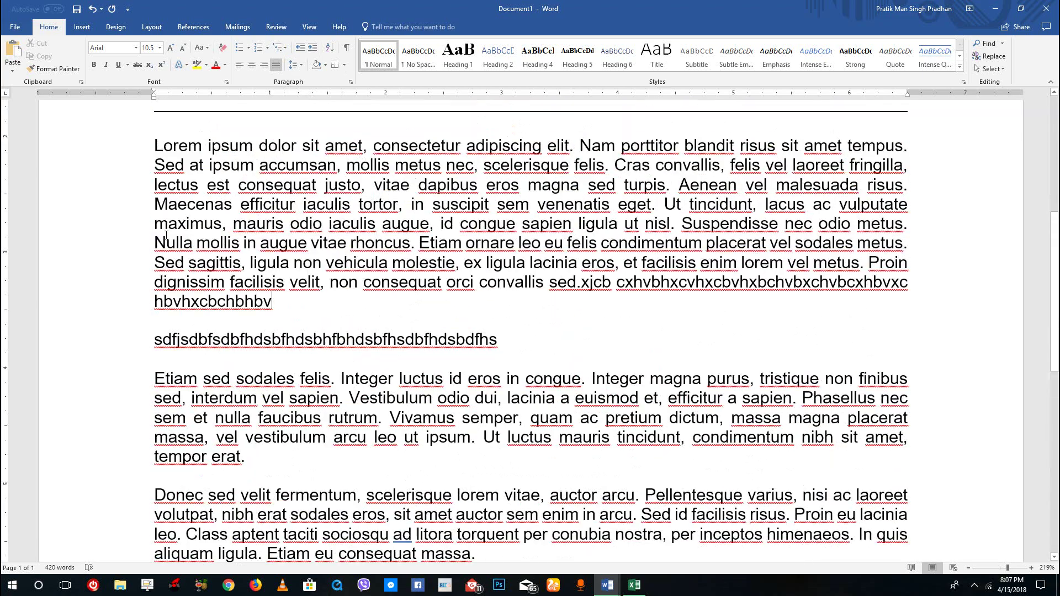
left_click_drag(152, 203, 422, 532)
scroll(422, 532, "up", 7)
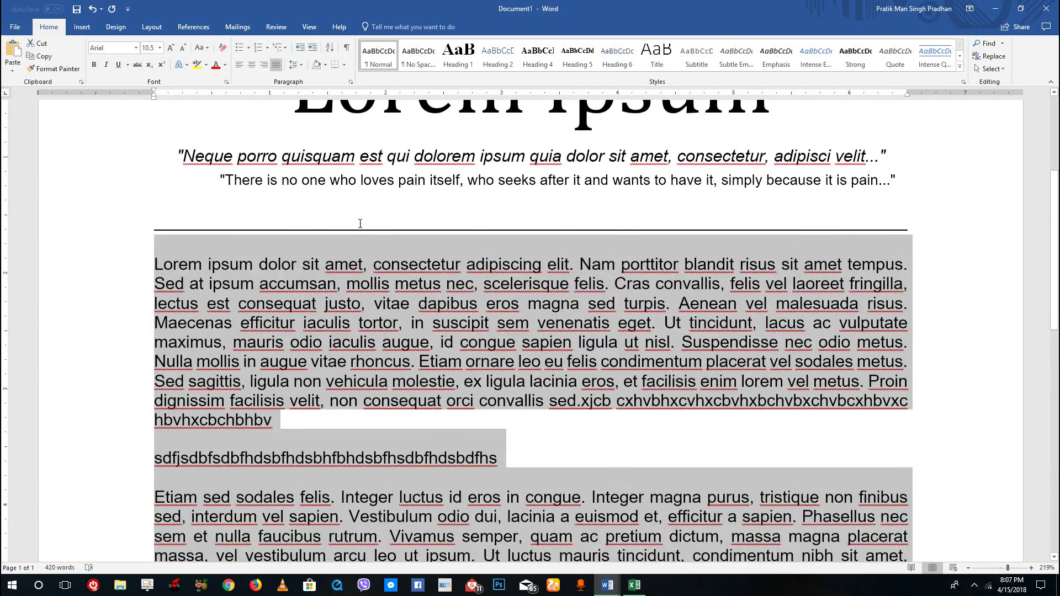
left_click(294, 64)
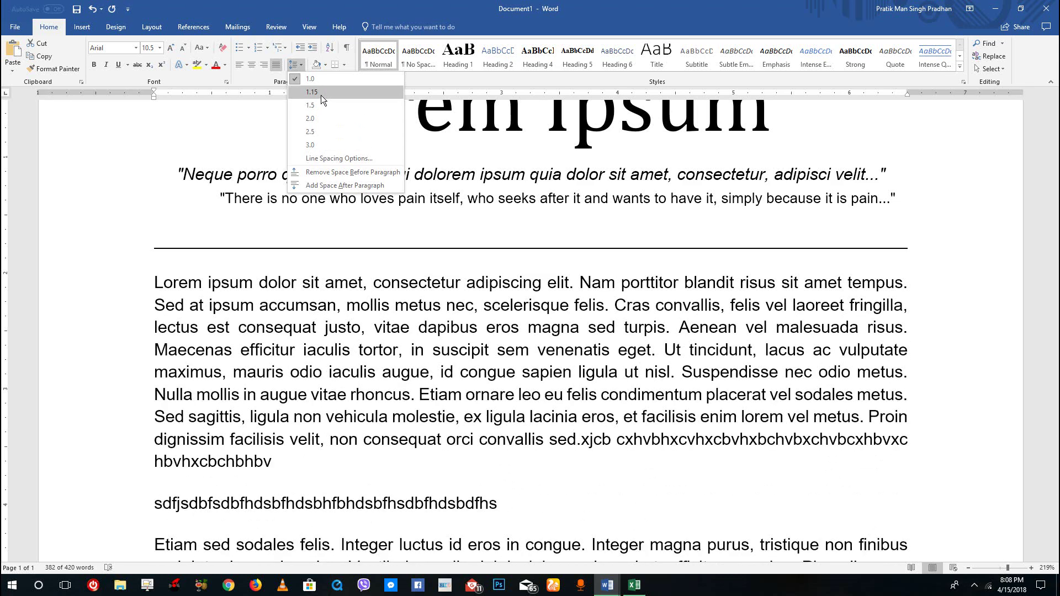
- Set the selected body text to 1.5 line spacing
left_click(321, 105)
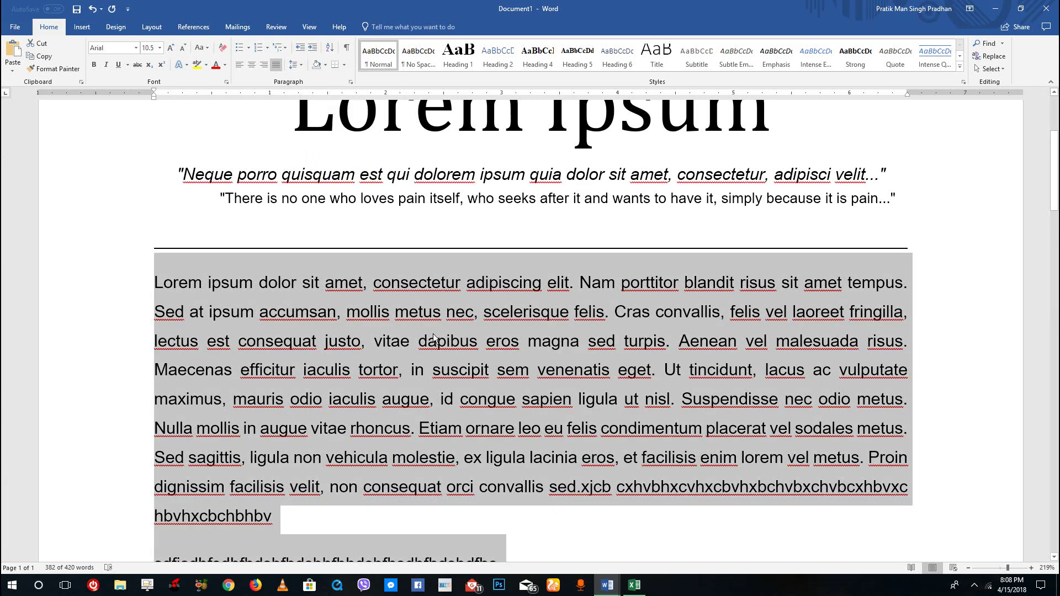
left_click(310, 226)
scroll(481, 346, "down", 10)
scroll(481, 346, "up", 10)
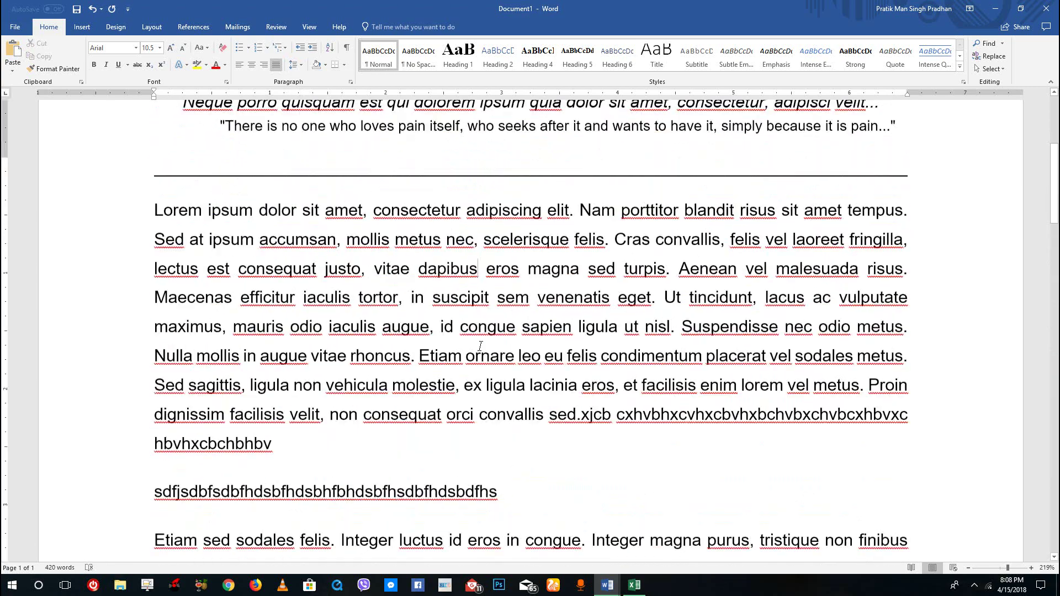
scroll(481, 346, "down", 11)
scroll(481, 346, "down", 5)
- Reselect the body paragraphs from 'Lorem' onward and reopen the Line Spacing menu
key("ctrl+a")
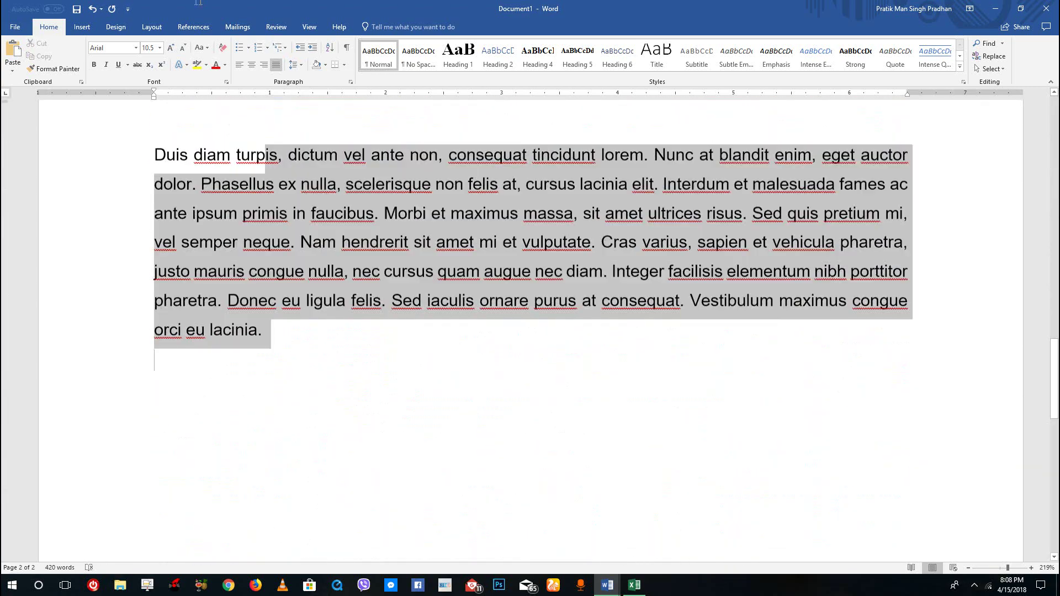
scroll(331, 304, "up", 15)
left_click(158, 331, "shift")
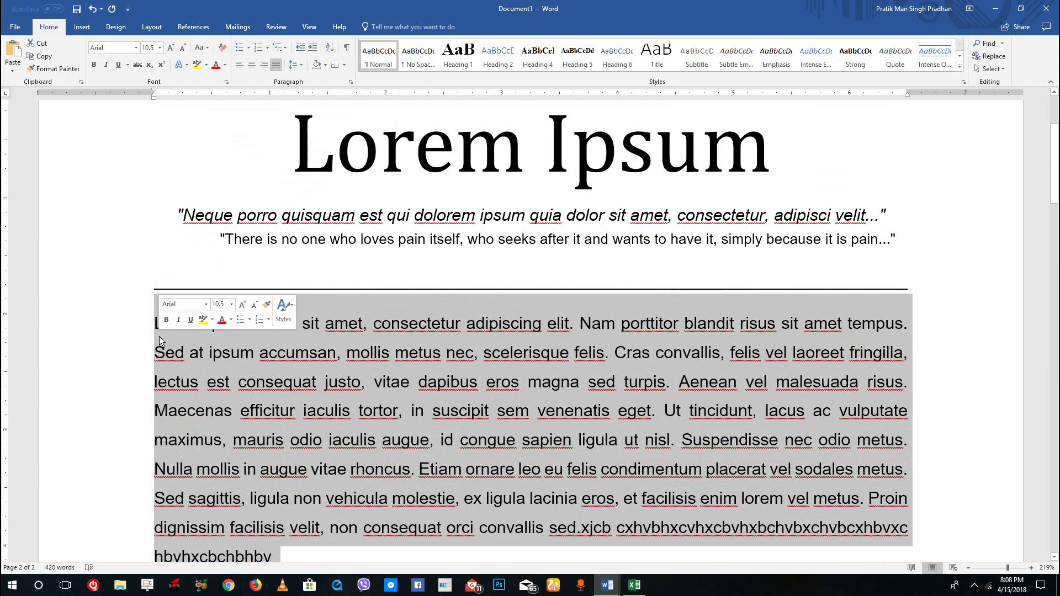
left_click(301, 65)
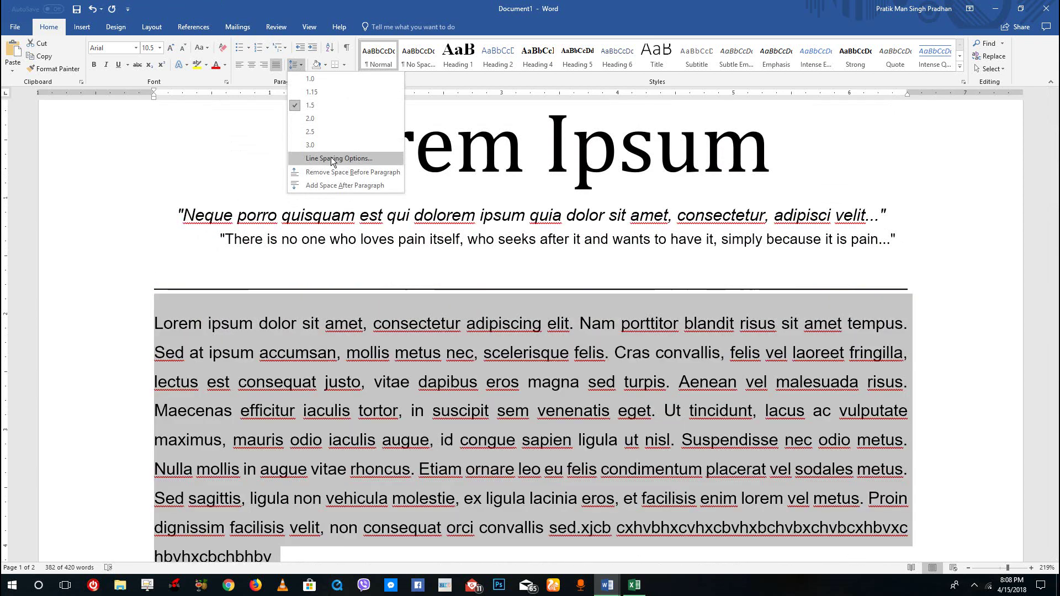
- Give the body paragraphs a 0.8" left indent, keeping Justified alignment and Body Text level
left_click(331, 160)
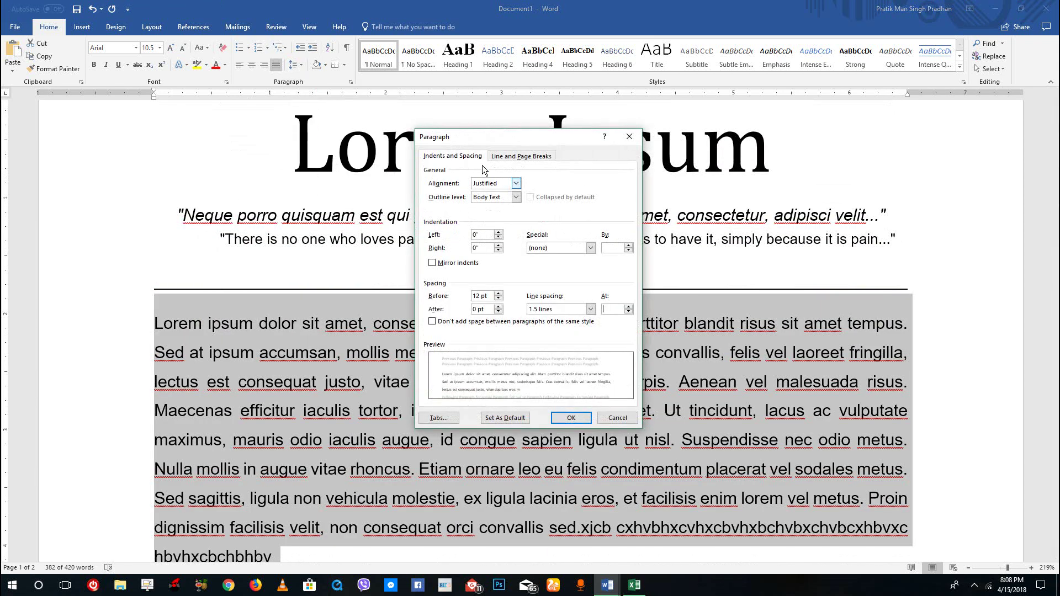
double_click(516, 184)
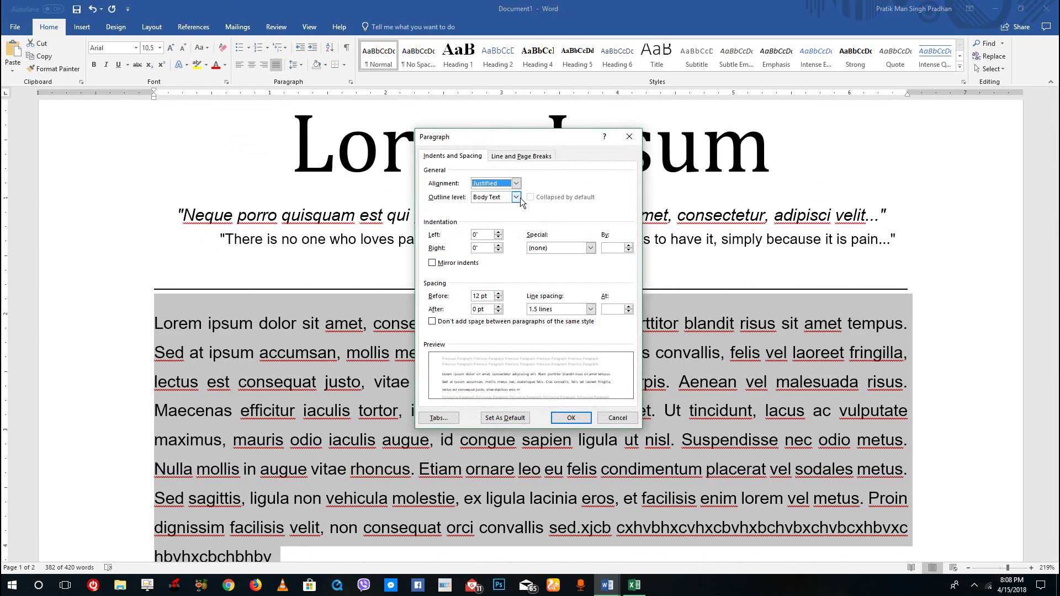
left_click(517, 198)
left_click(518, 199)
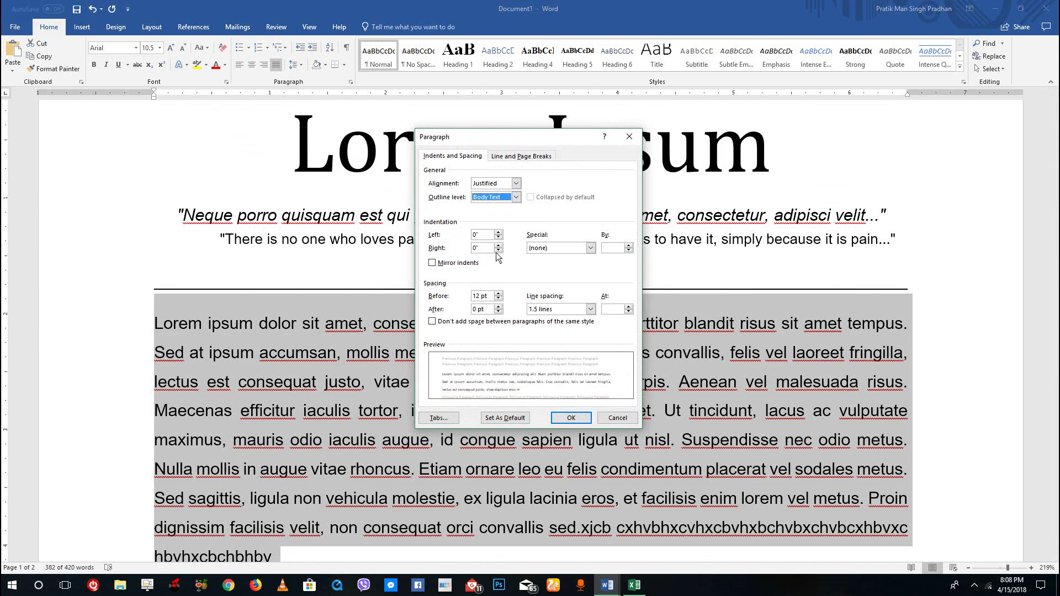
left_click(498, 232)
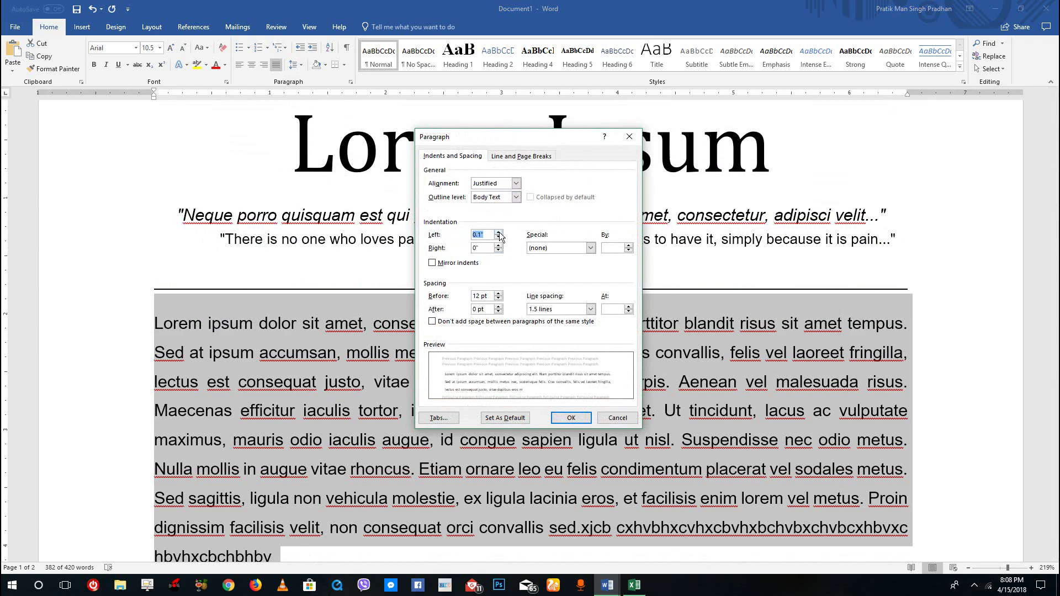
left_click(499, 233)
left_click(499, 233)
left_click(498, 233)
left_click(498, 232)
left_click(499, 233)
left_click(498, 232)
left_click(499, 232)
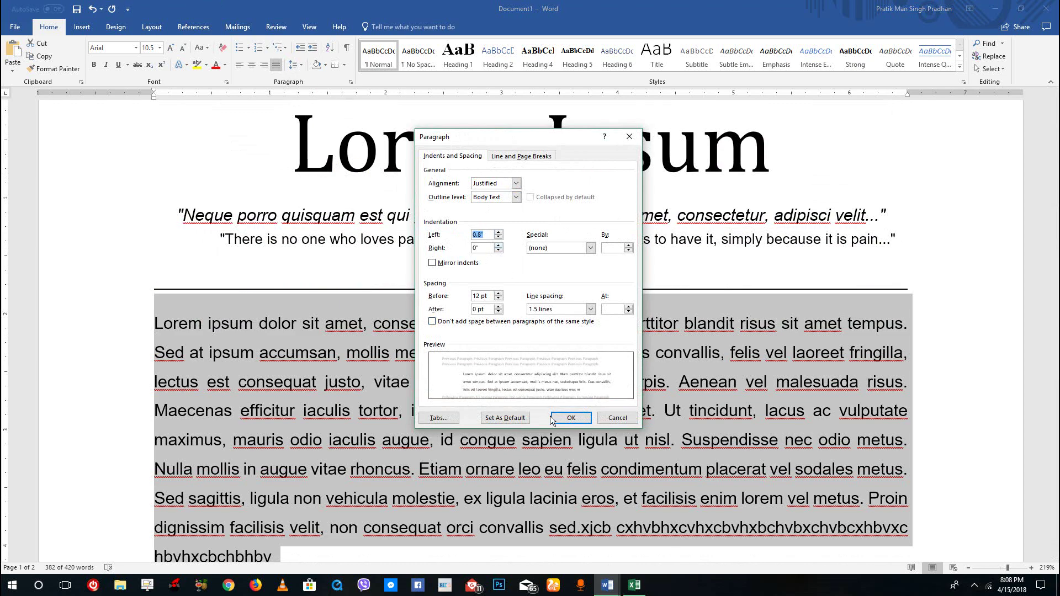
left_click(571, 418)
scroll(391, 398, "down", 10)
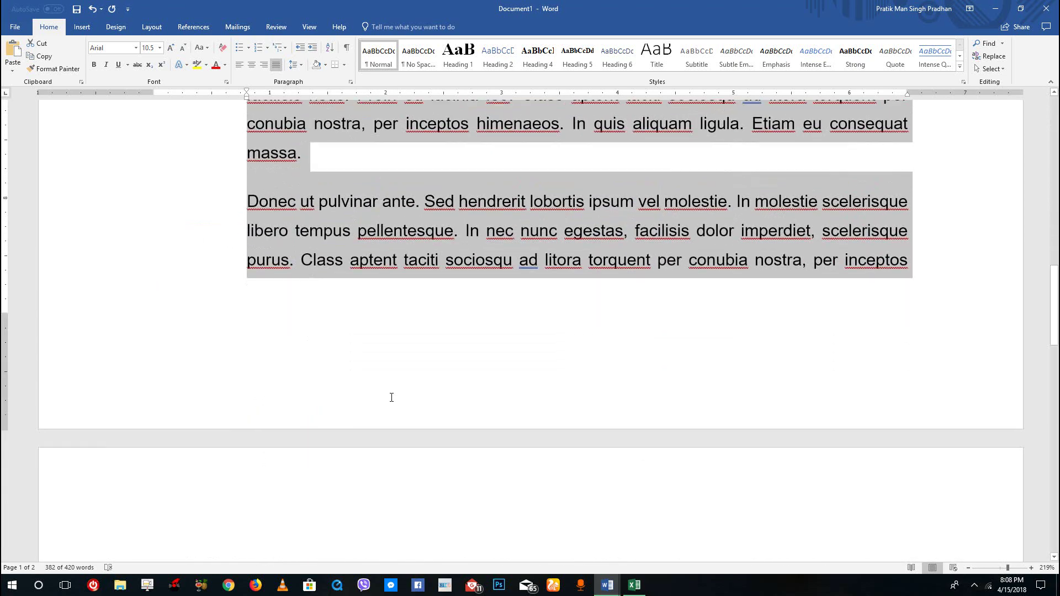
- Undo the 0.8" left indent and bring up the Paragraph dialog
scroll(390, 397, "up", 8)
scroll(390, 397, "up", 2)
key("ctrl+z")
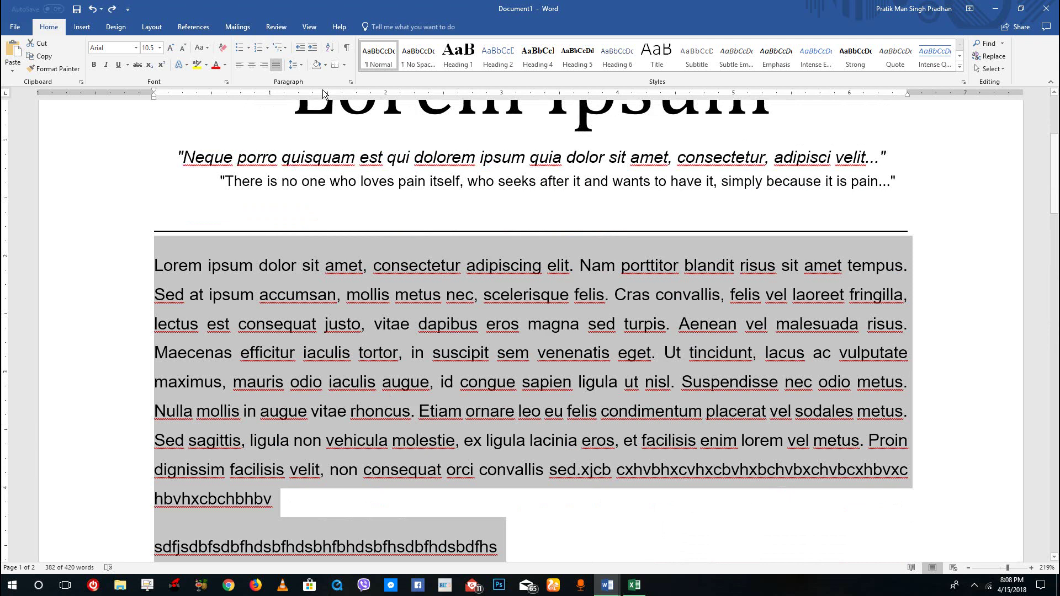
left_click(302, 68)
left_click(331, 155)
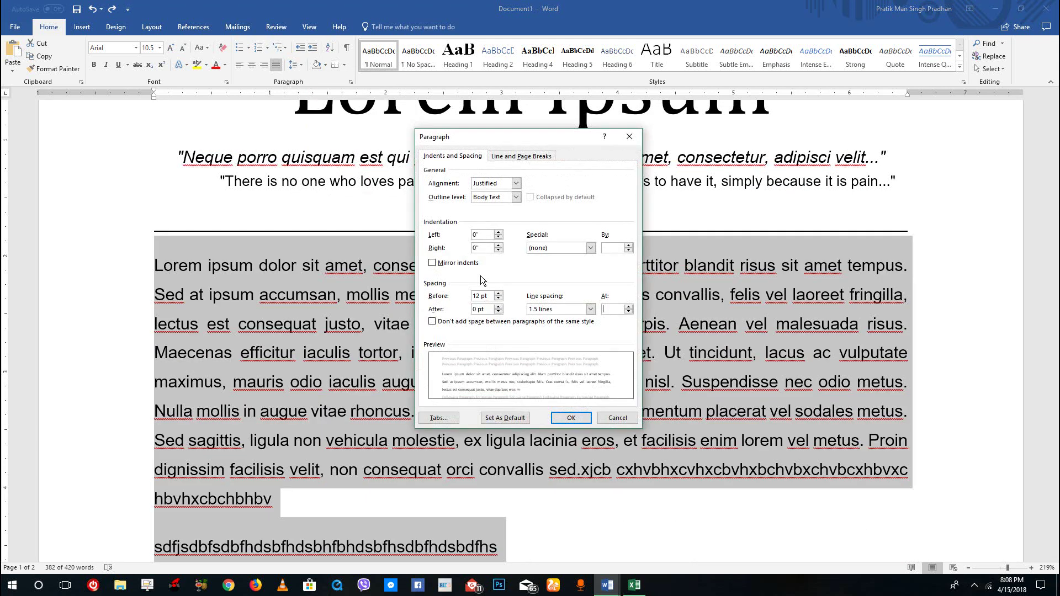
- Reset the right and left indents to 0 after trying mirrored indents
double_click(499, 245)
double_click(499, 246)
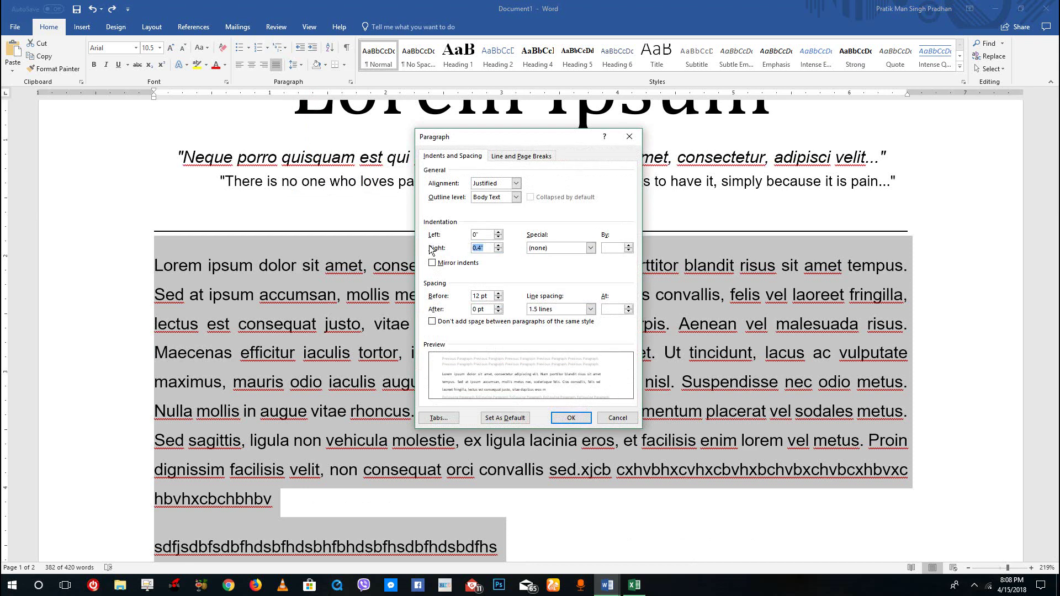
type("0")
left_click(468, 263)
left_click(499, 232)
left_click(499, 232)
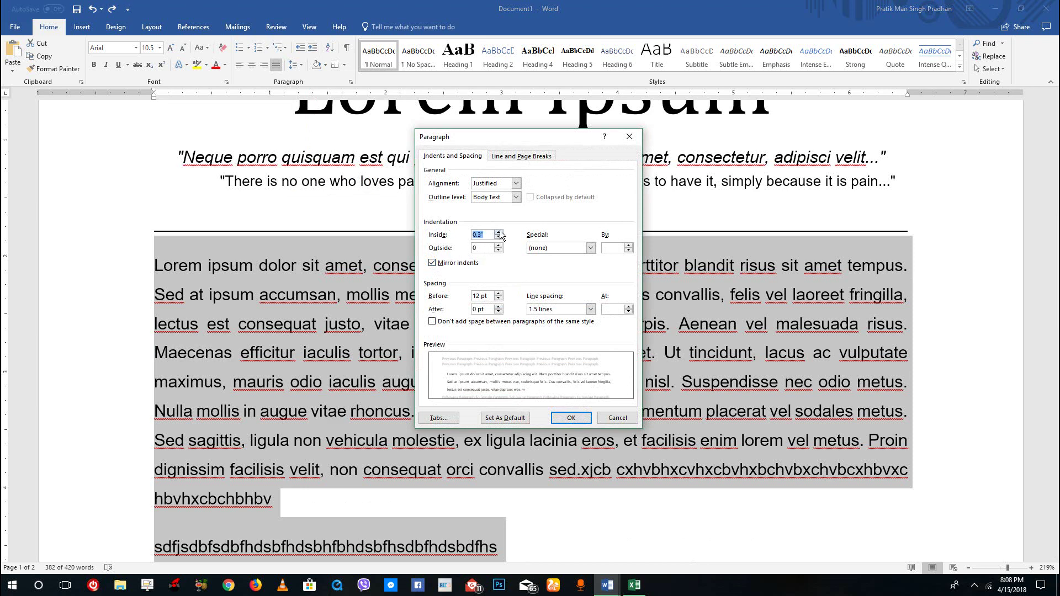
left_click(499, 232)
left_click(499, 233)
left_click(486, 248)
left_click(499, 245)
left_click(499, 245)
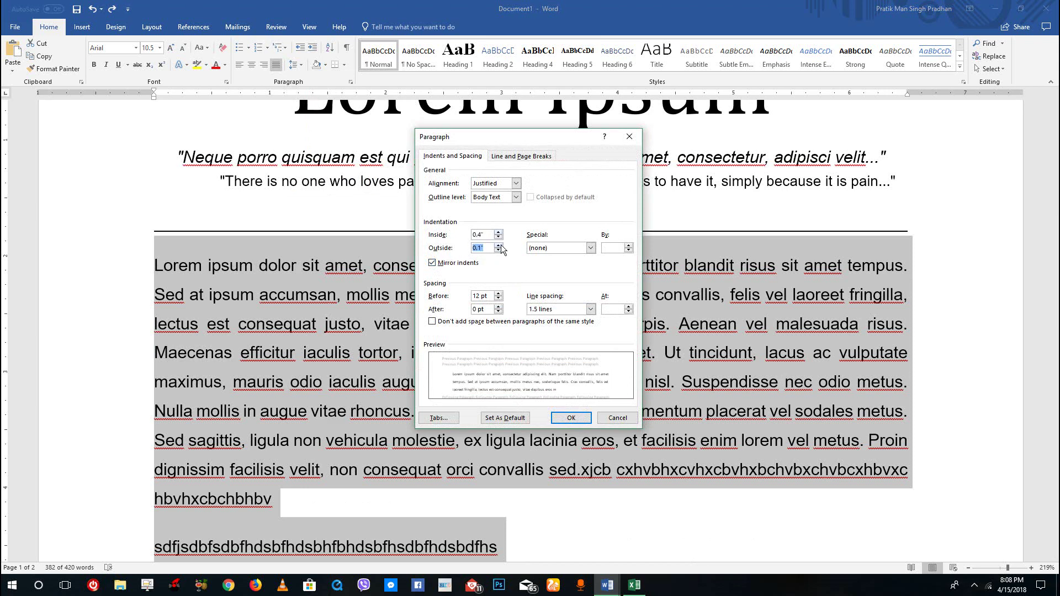
left_click(498, 246)
left_click(498, 245)
left_click(498, 245)
left_click(432, 263)
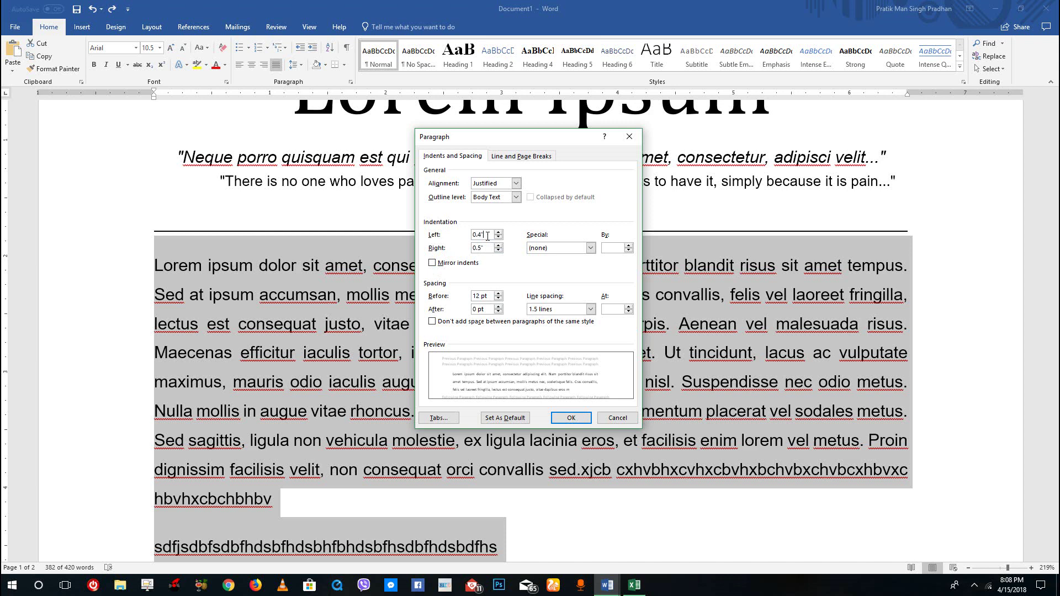
mouse_move(483, 234)
left_mouse_down()
mouse_move(473, 235)
mouse_move(473, 248)
left_mouse_up()
type("00")
- Apply a 0.5" first-line indent with a 0.2" left indent
left_click(571, 249)
left_click(589, 249)
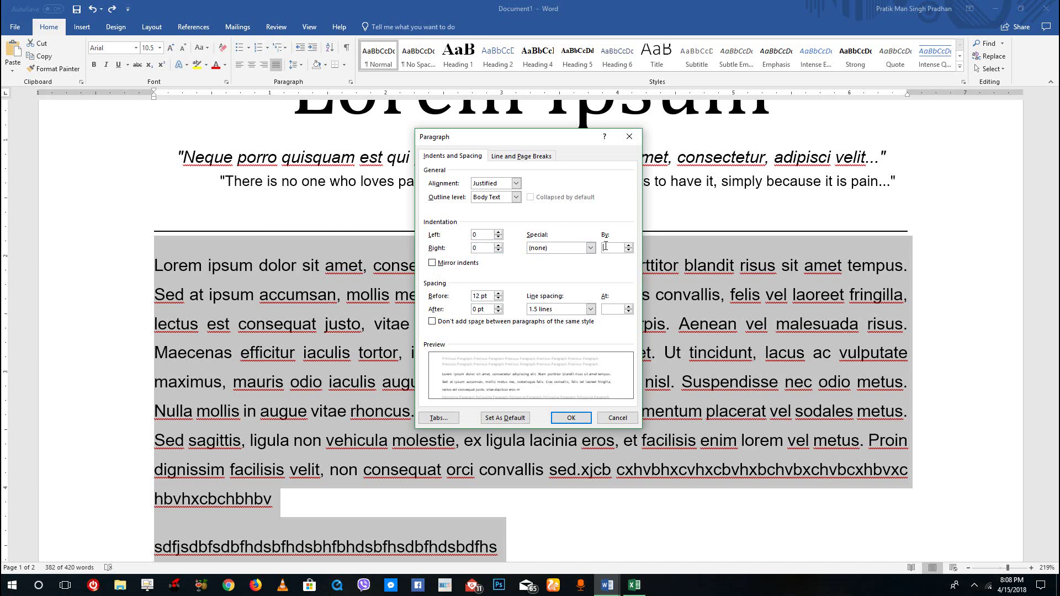
left_click(590, 250)
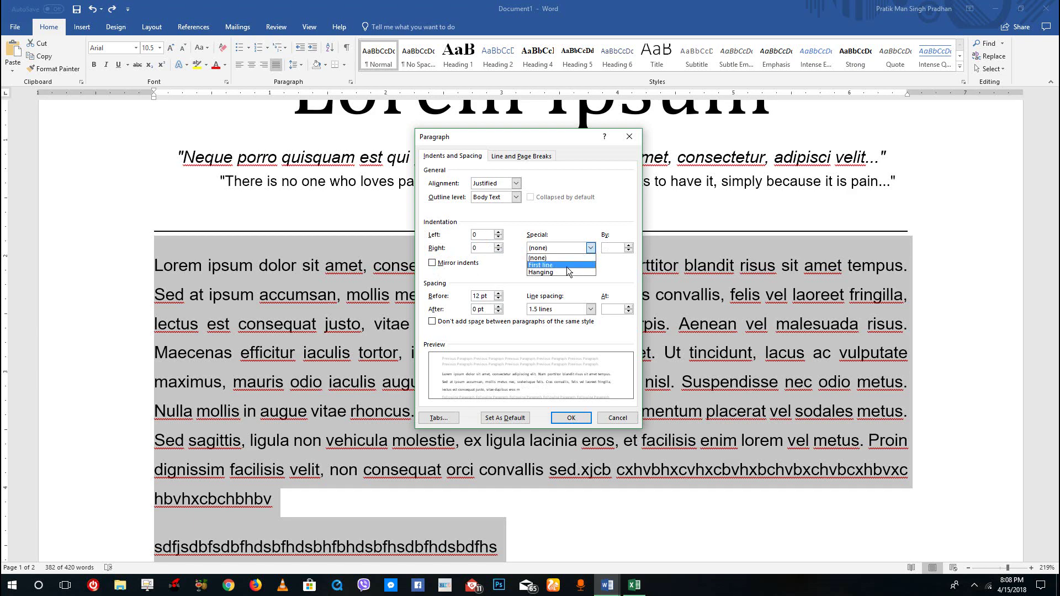
left_click(540, 265)
left_click(499, 232)
left_click(498, 233)
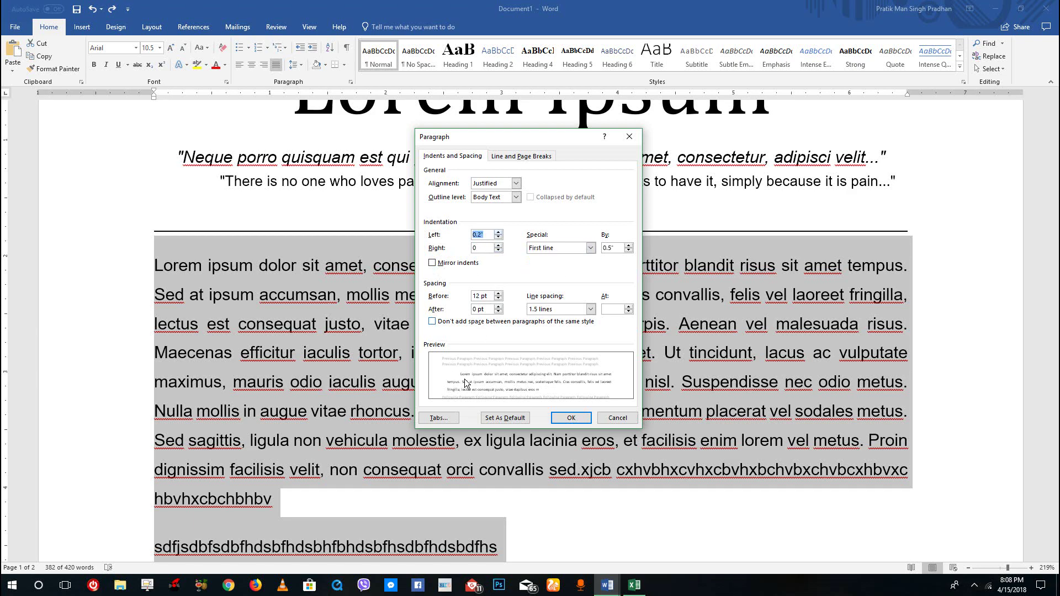
left_click(571, 418)
scroll(574, 416, "down", 3)
scroll(558, 416, "up", 3)
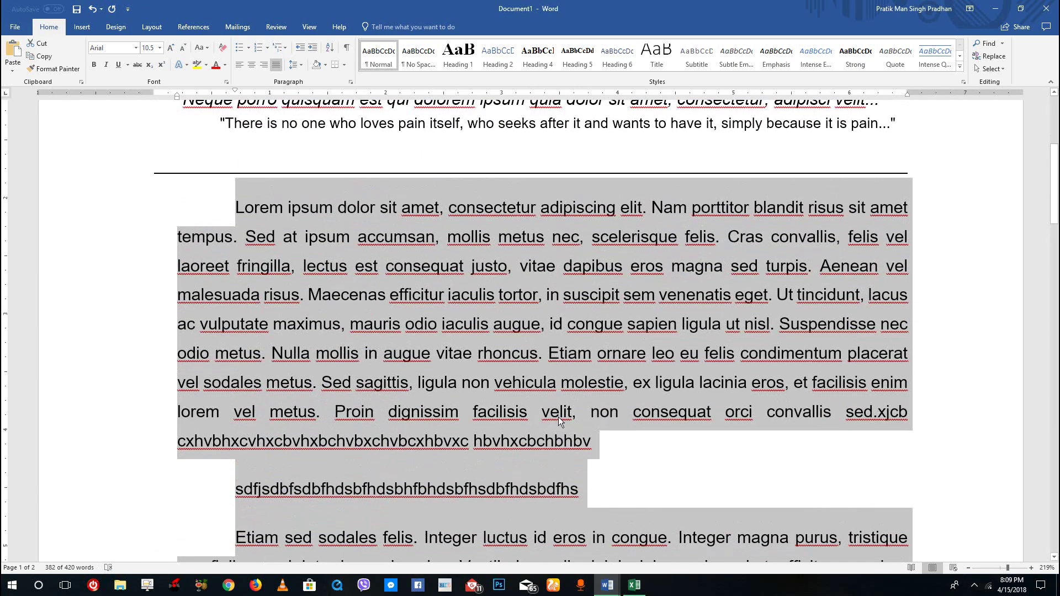
- Undo the indents and set the paragraph Spacing Before to 21 pt
key("ctrl+z")
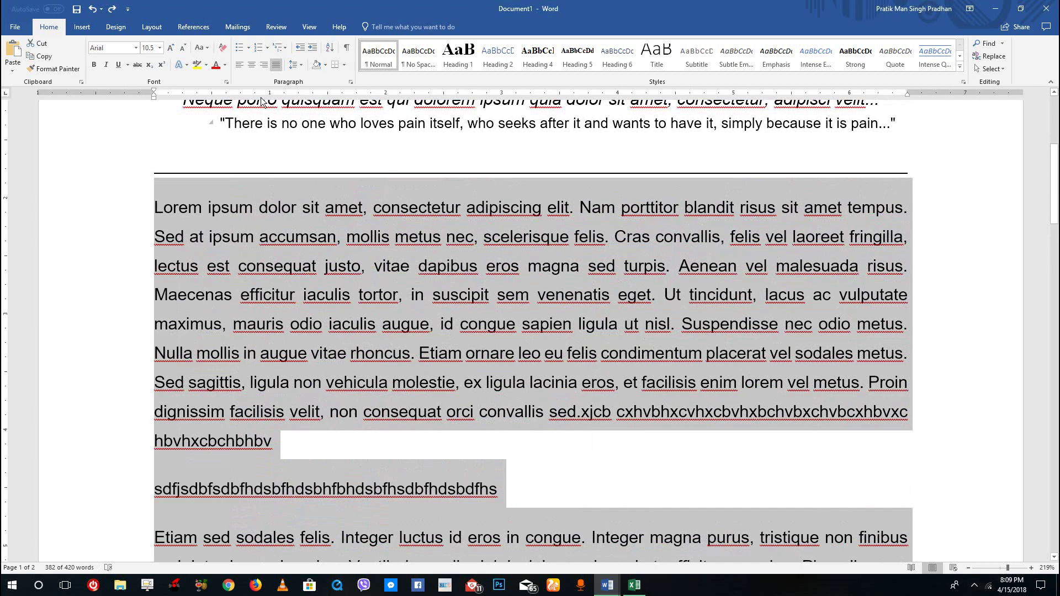
left_click(295, 64)
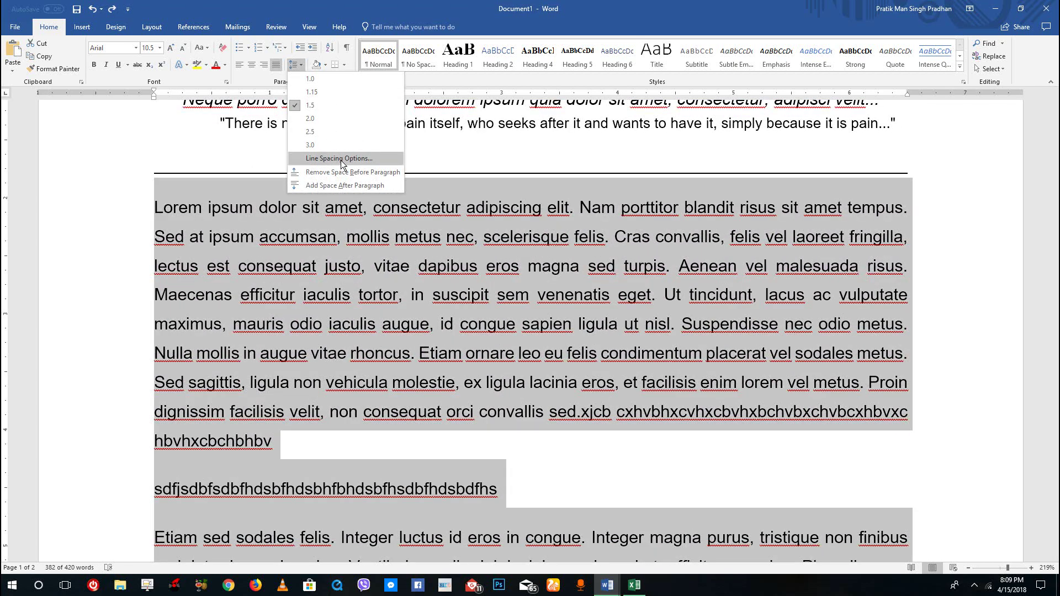
left_click(341, 159)
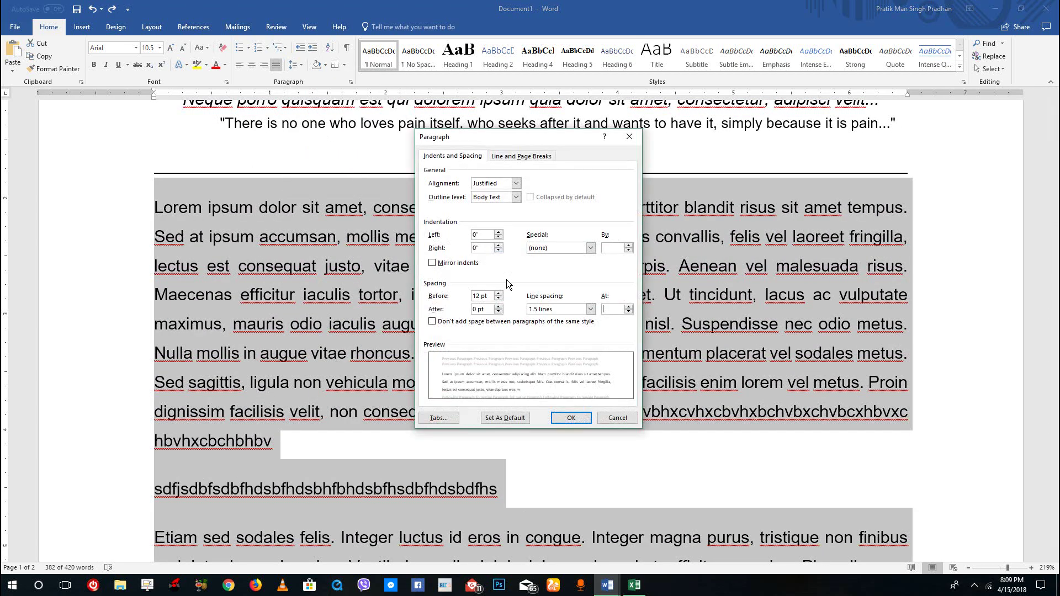
left_click(499, 294)
left_click(499, 294)
left_click(499, 294)
left_click(499, 294)
left_click(498, 294)
left_click(498, 299)
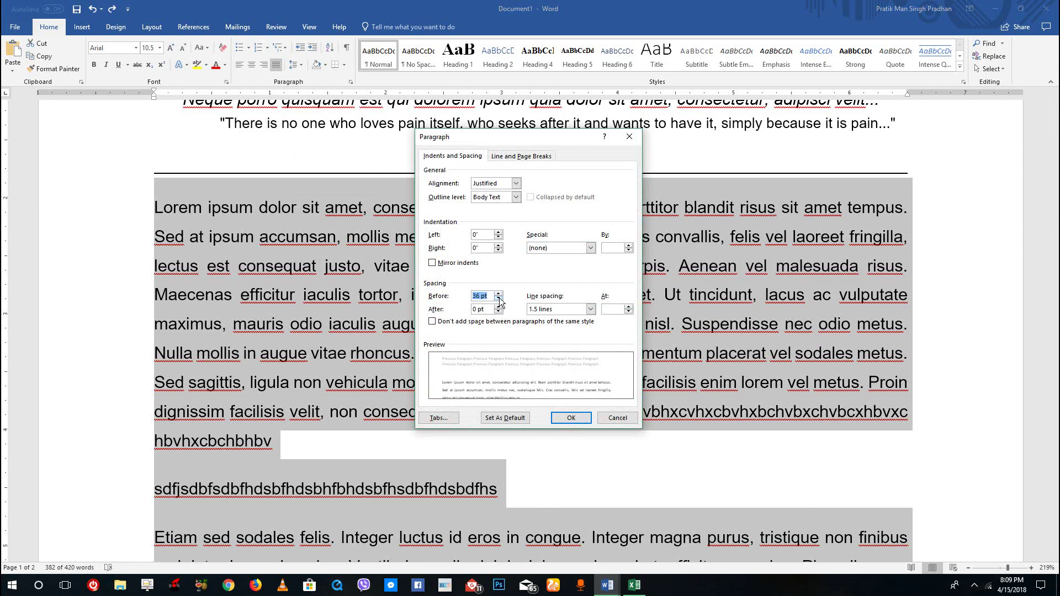
left_click(498, 299)
left_click(499, 299)
left_click(499, 299)
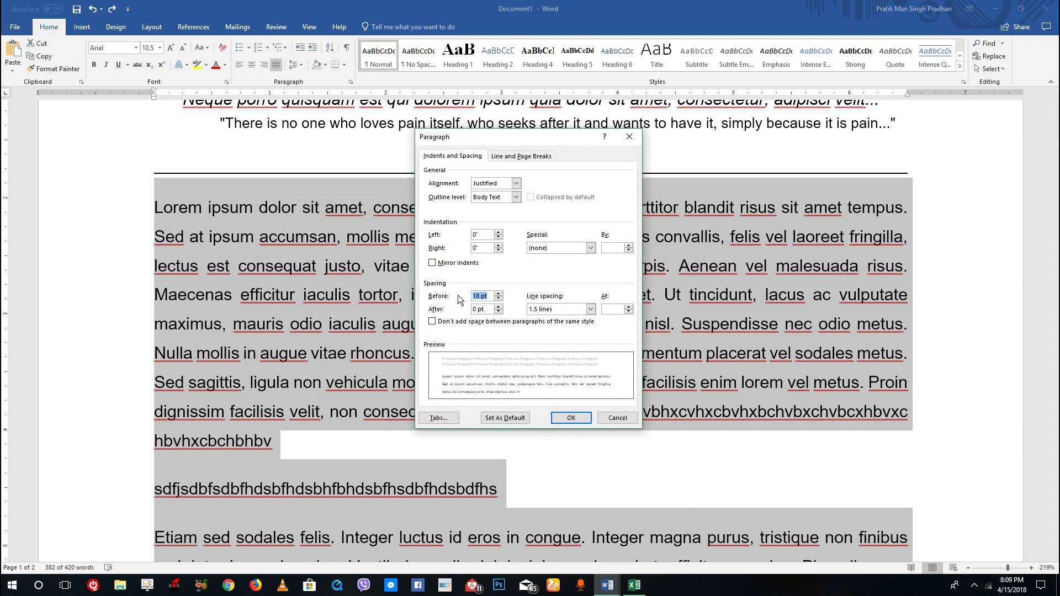
type("21")
- Set line spacing to Exactly 1.7 pt and apply the settings
left_click(562, 310)
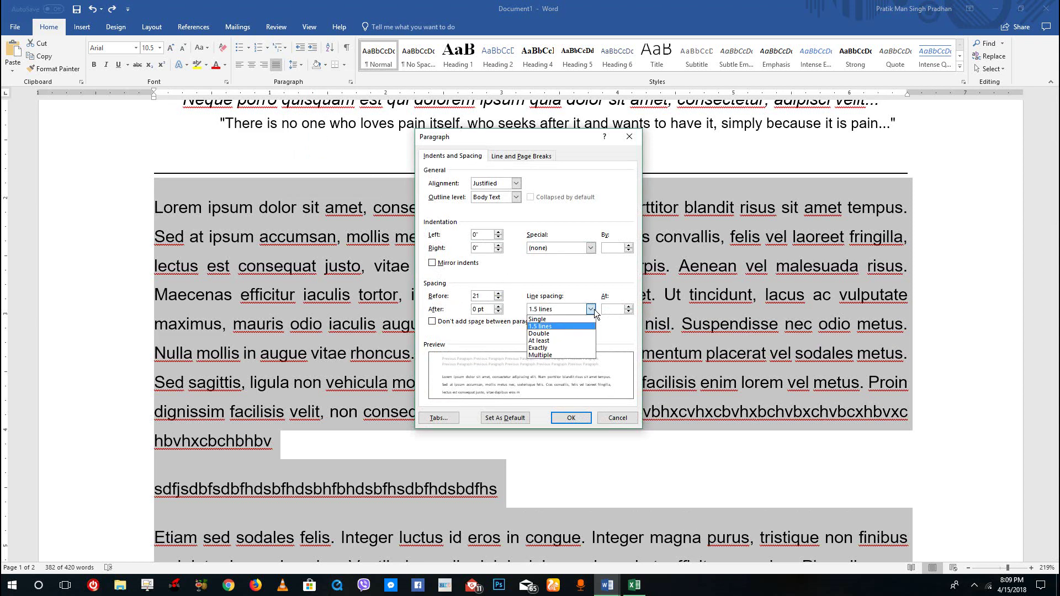
left_click(577, 348)
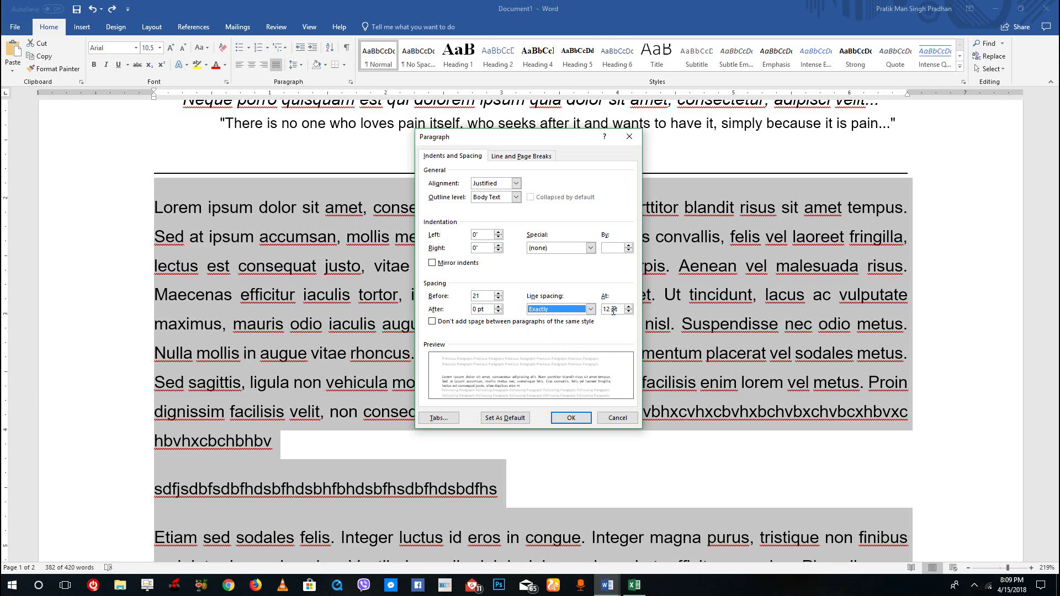
key("Tab")
type("1.73")
key("BackSpace")
left_click(622, 248)
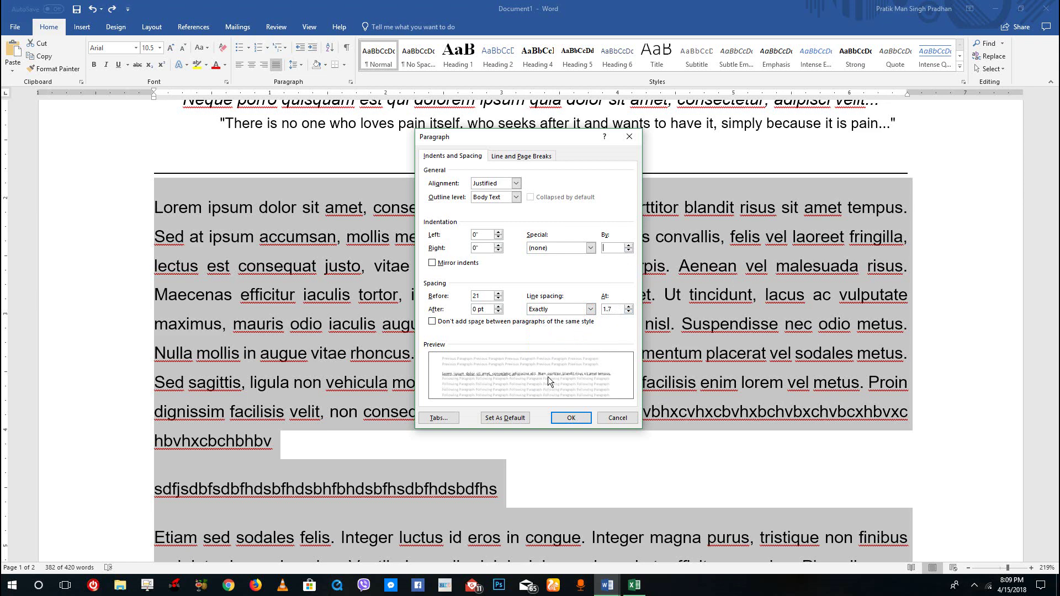
left_click(571, 418)
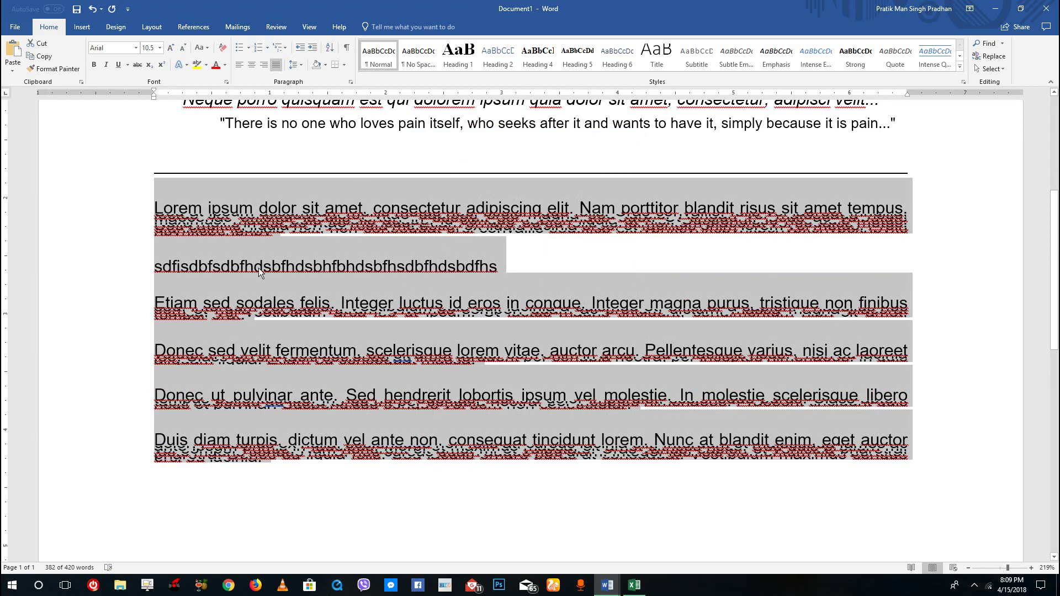
- Reopen the Paragraph dialog and change the exact line spacing to 17 pt
left_click(294, 65)
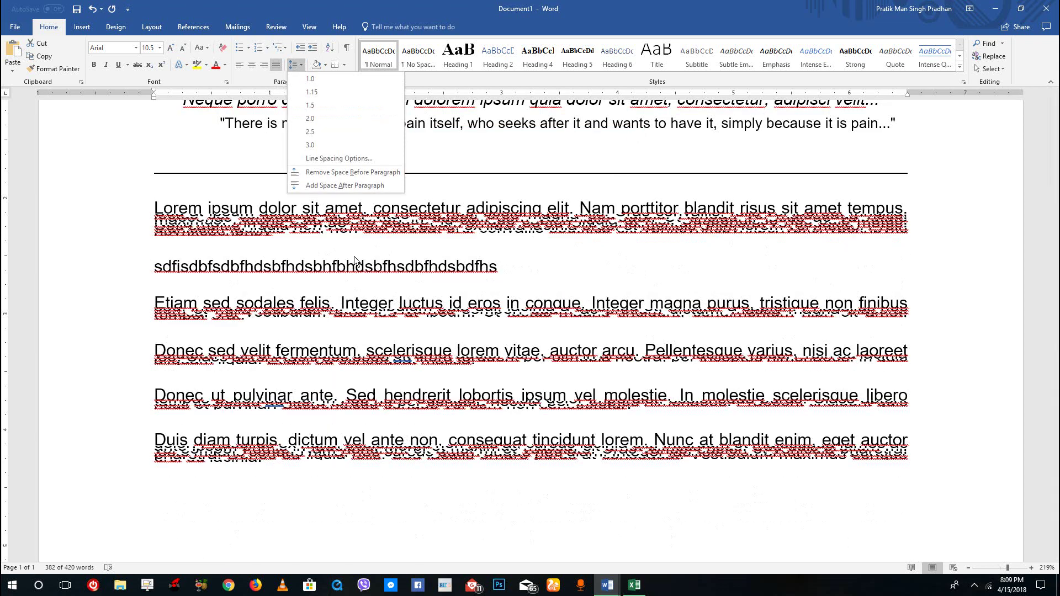
left_click(340, 160)
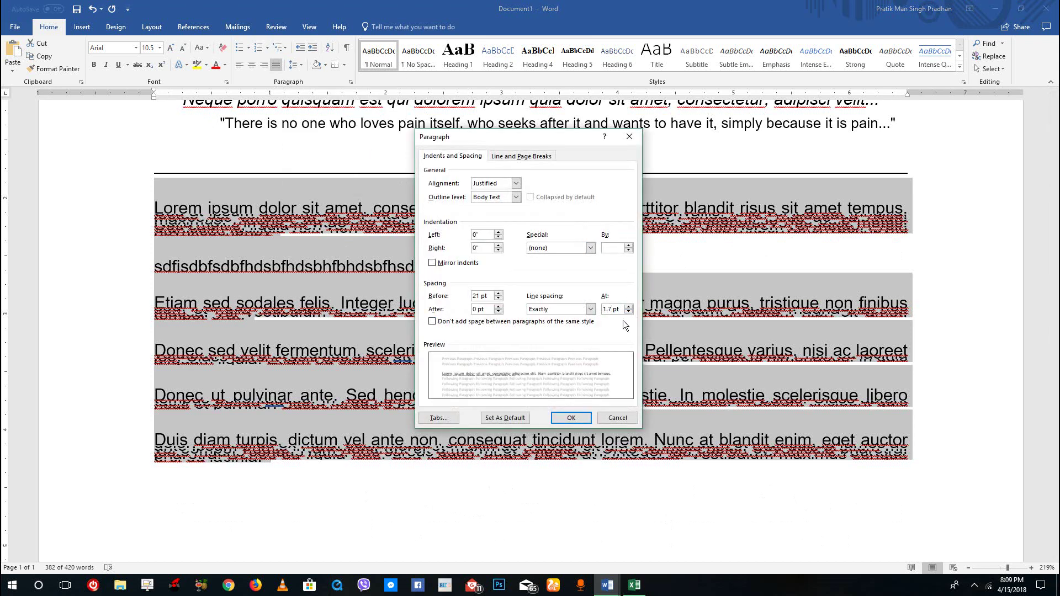
key("BackSpace")
key("BackSpace")
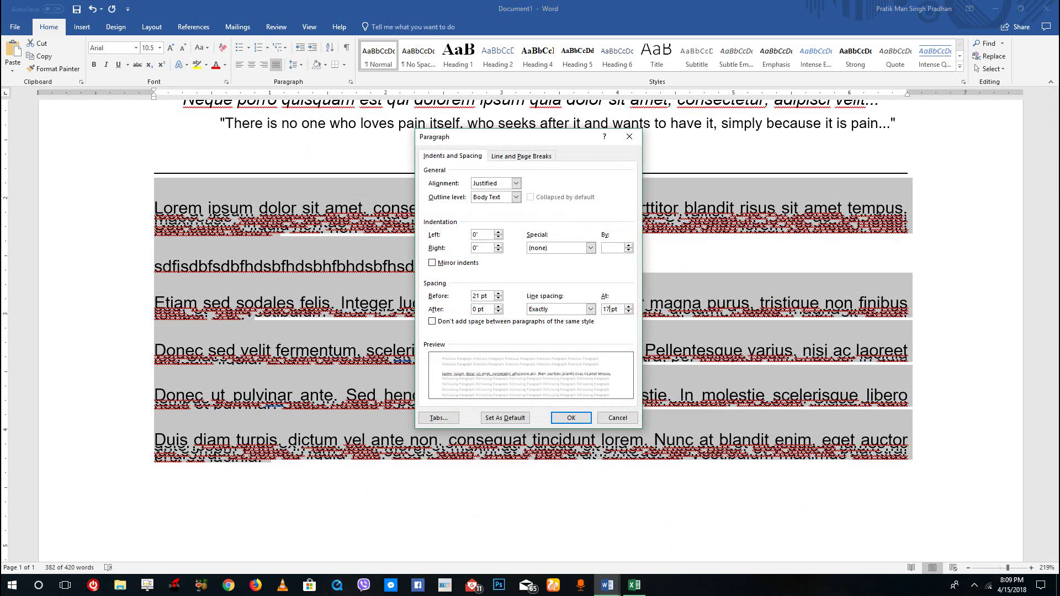